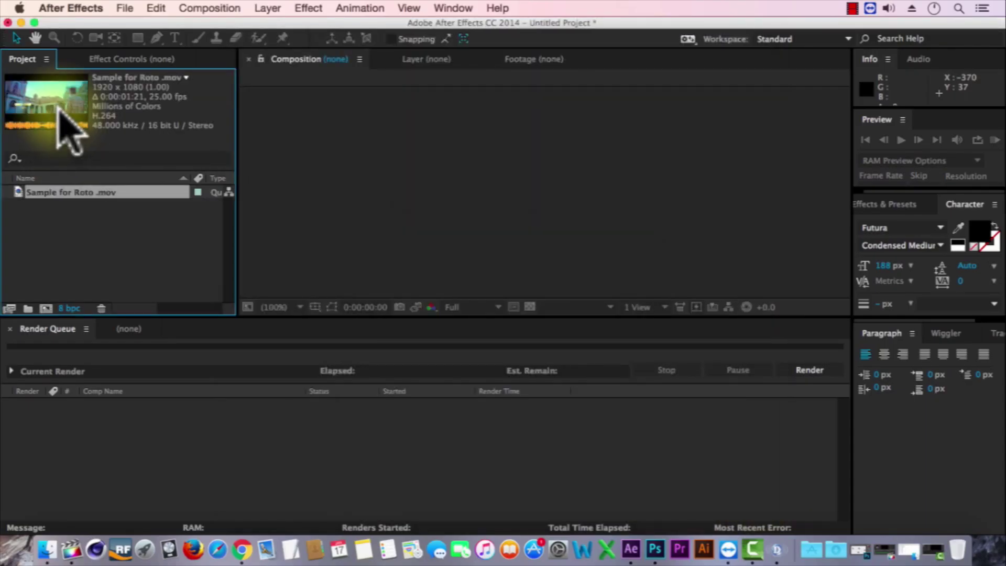
Step: Create a 'Sample for Roto' composition from the Sample for Roto.mov footage
{"action": "left_click", "coordinate": [51, 310]}
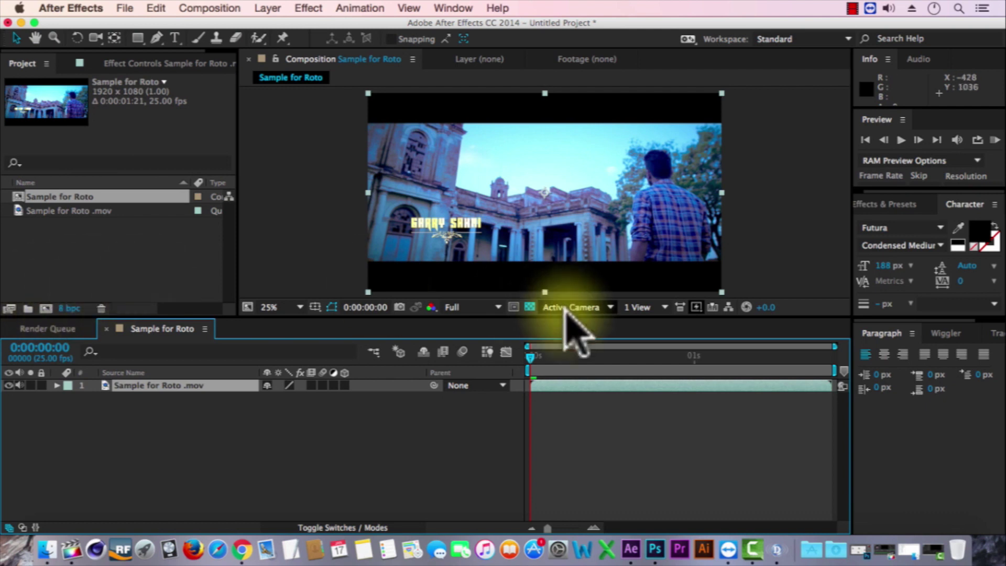
Step: Open the Sample for Roto layer in the Layer panel at 50% magnification
{"action": "double_click", "coordinate": [550, 385]}
{"action": "left_click", "coordinate": [283, 307]}
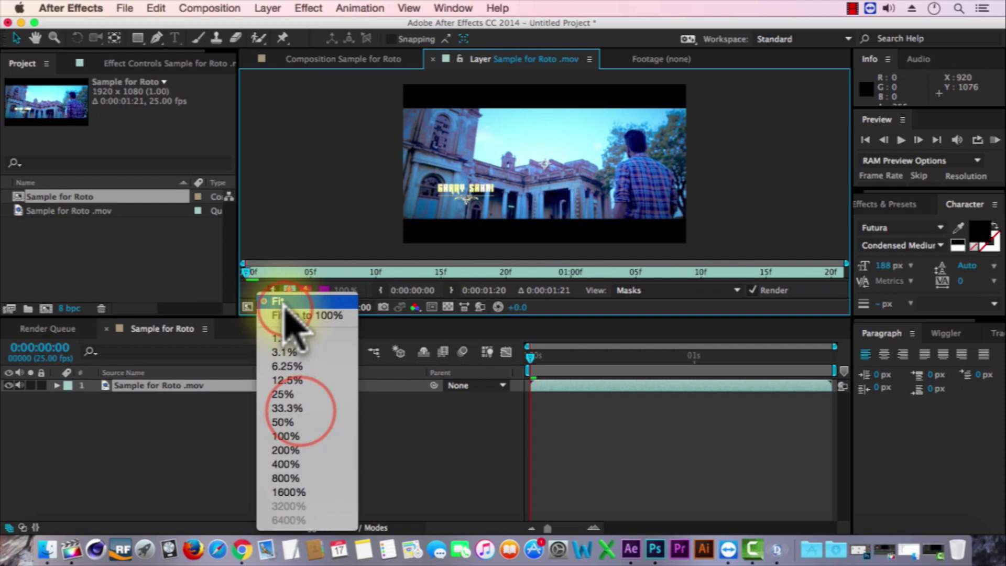
{"action": "left_click", "coordinate": [287, 408]}
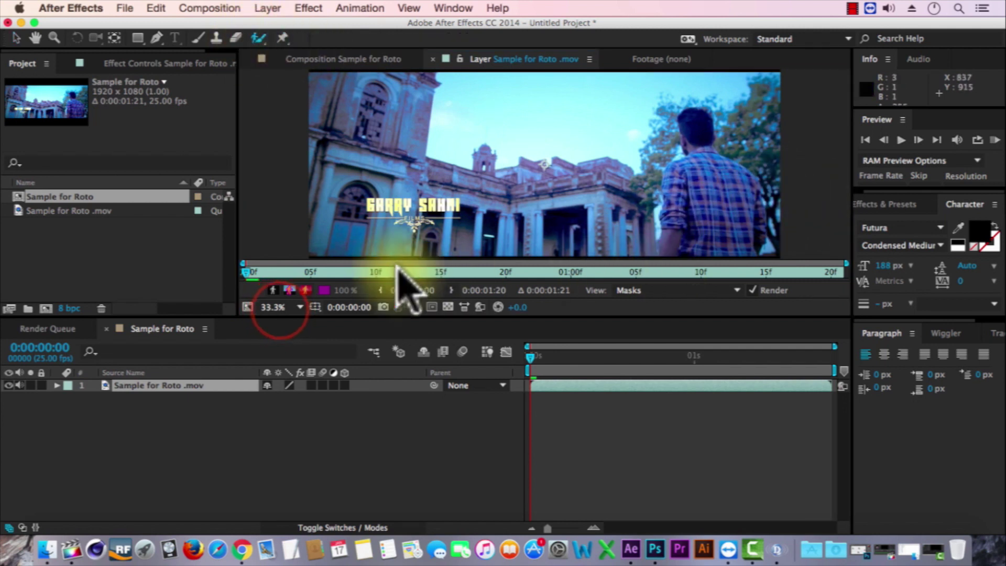
{"action": "left_click", "coordinate": [279, 307]}
{"action": "left_click", "coordinate": [290, 423]}
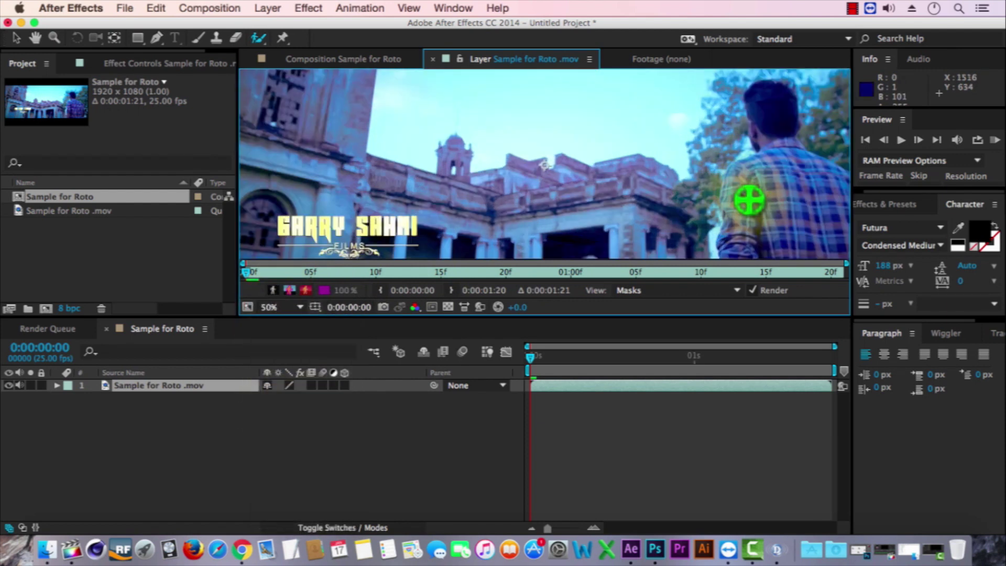
Step: Center the man's back with the Hand tool and enlarge the layer viewer
{"action": "left_click", "coordinate": [36, 38]}
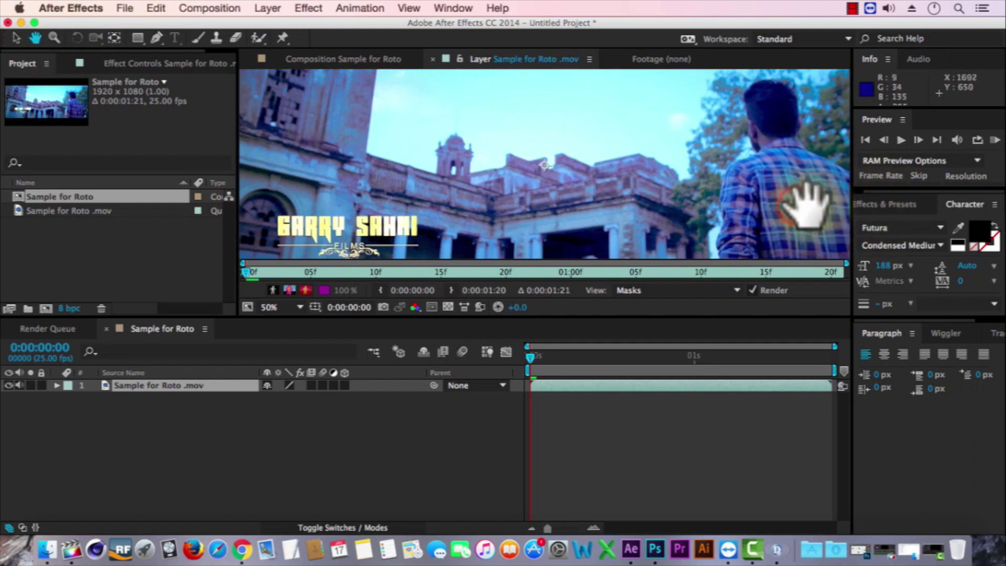
{"action": "left_click_drag", "start_coordinate": [802, 204], "coordinate": [537, 160]}
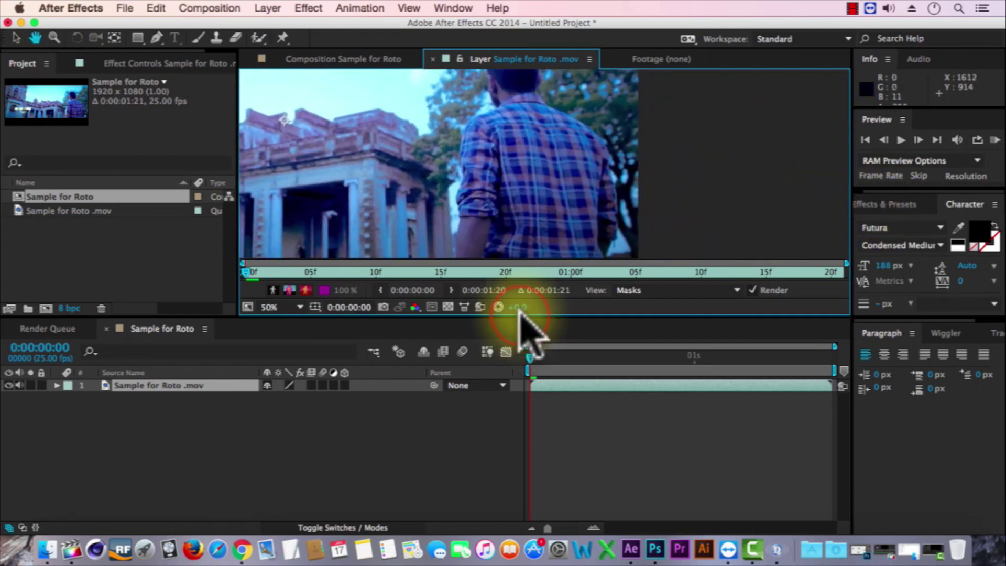
{"action": "left_click_drag", "start_coordinate": [526, 319], "coordinate": [526, 406]}
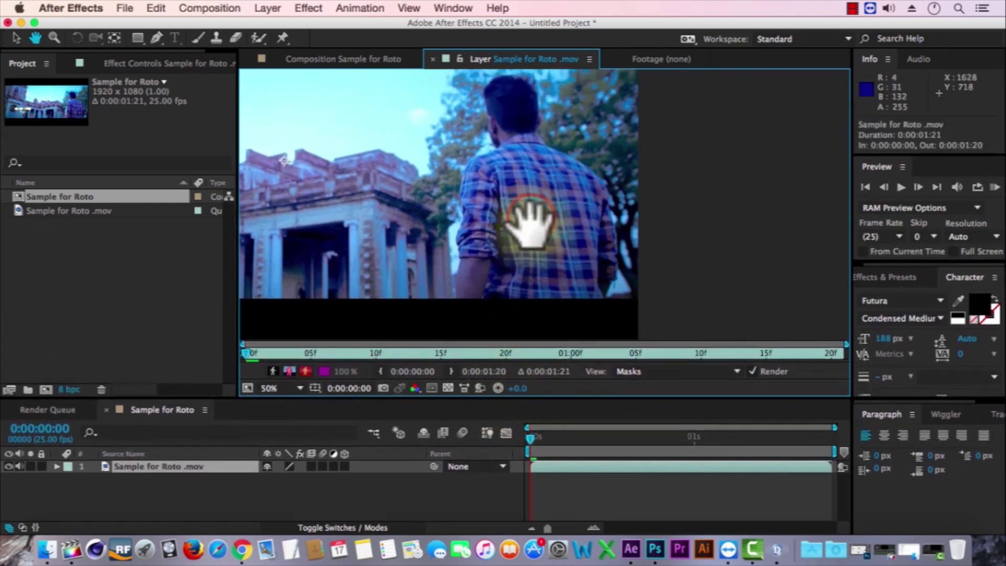
{"action": "left_click_drag", "start_coordinate": [535, 213], "coordinate": [537, 235]}
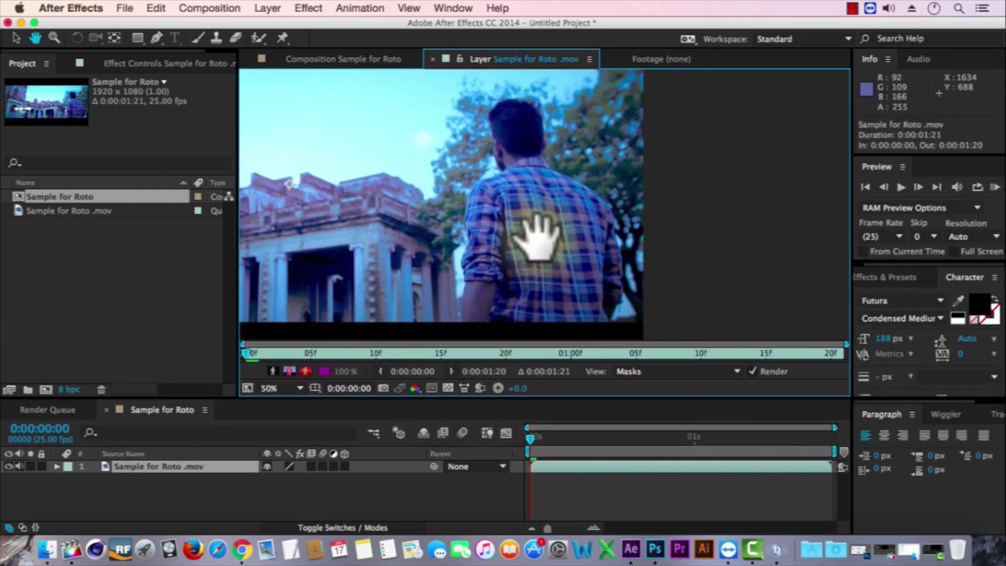
Step: Paint a Roto Brush foreground stroke from the man's sleeve up to his head
{"action": "left_click", "coordinate": [259, 38]}
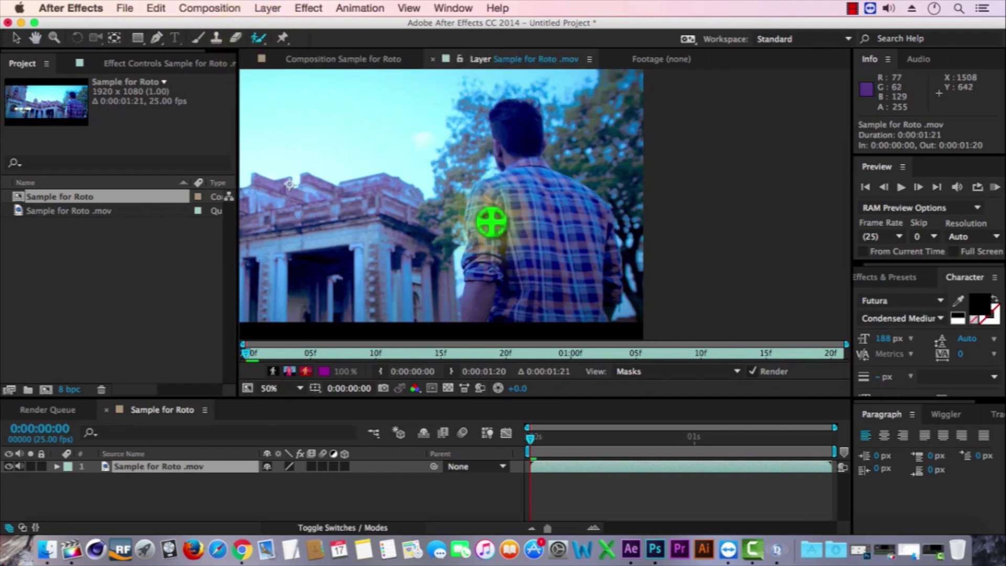
{"action": "left_click", "coordinate": [852, 7]}
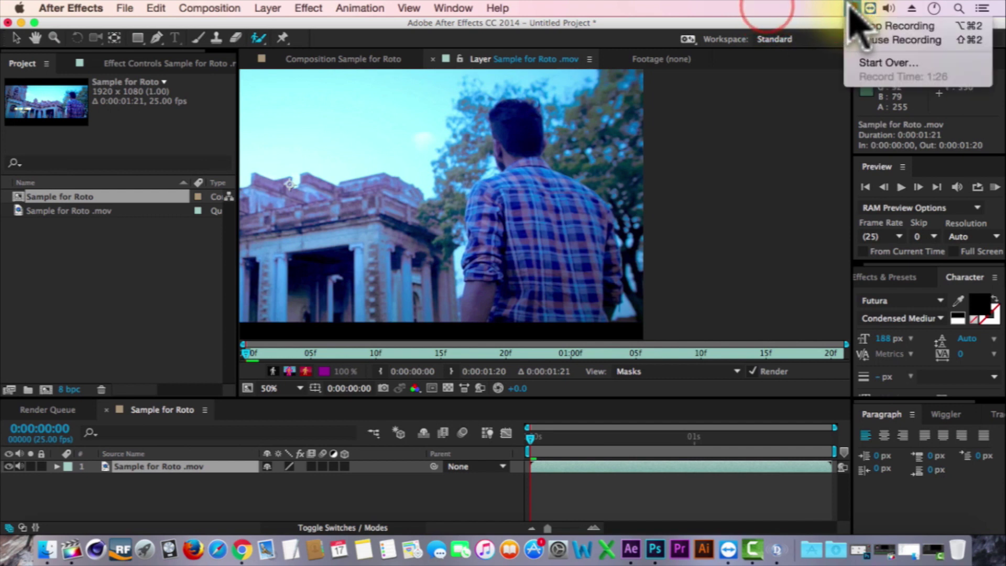
{"action": "left_click", "coordinate": [428, 319]}
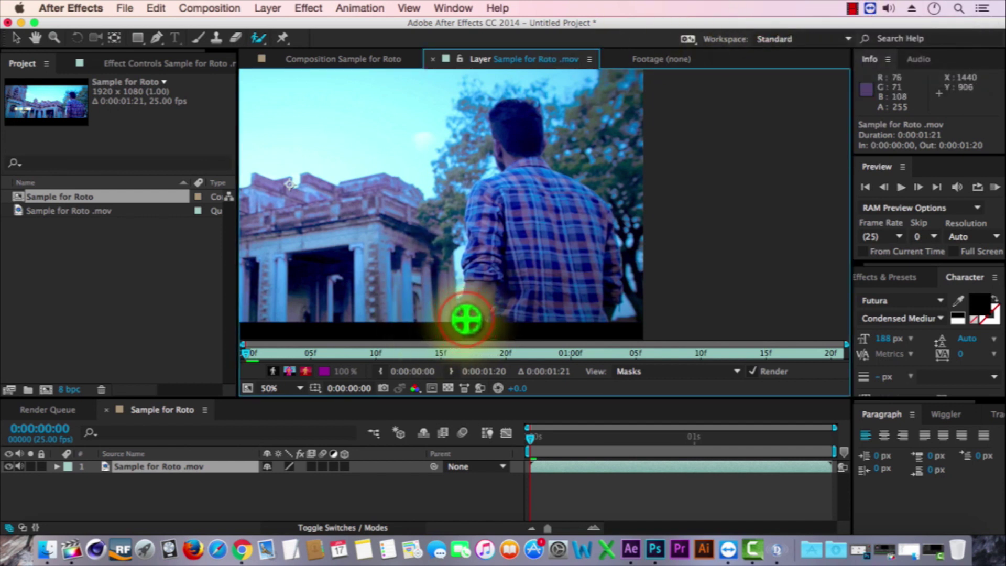
{"action": "left_click_drag", "start_coordinate": [467, 320], "coordinate": [495, 186]}
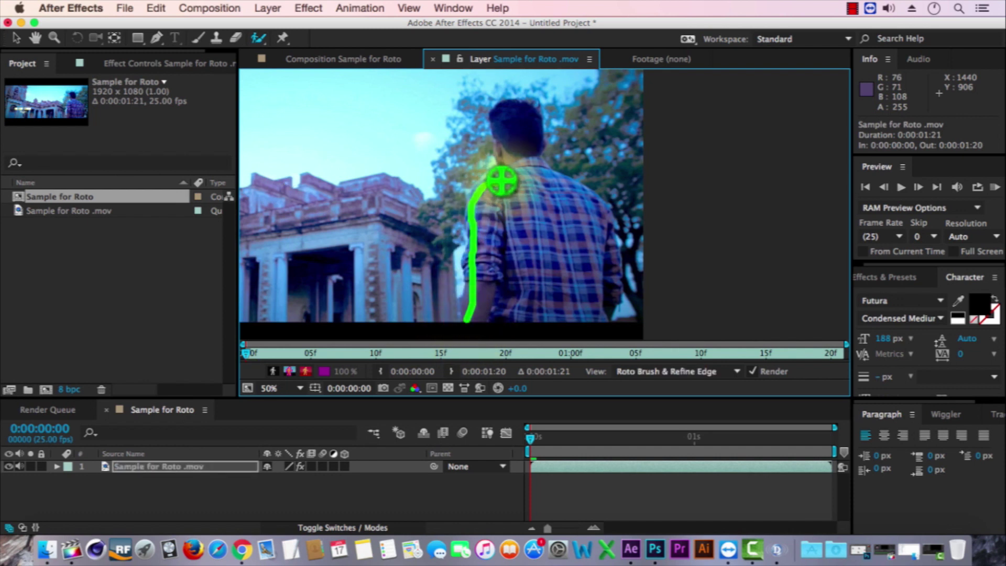
{"action": "mouse_move", "coordinate": [494, 186]}
{"action": "left_mouse_down"}
{"action": "mouse_move", "coordinate": [496, 122]}
{"action": "mouse_move", "coordinate": [539, 153]}
{"action": "mouse_move", "coordinate": [614, 241]}
{"action": "mouse_move", "coordinate": [471, 321]}
{"action": "left_mouse_up"}
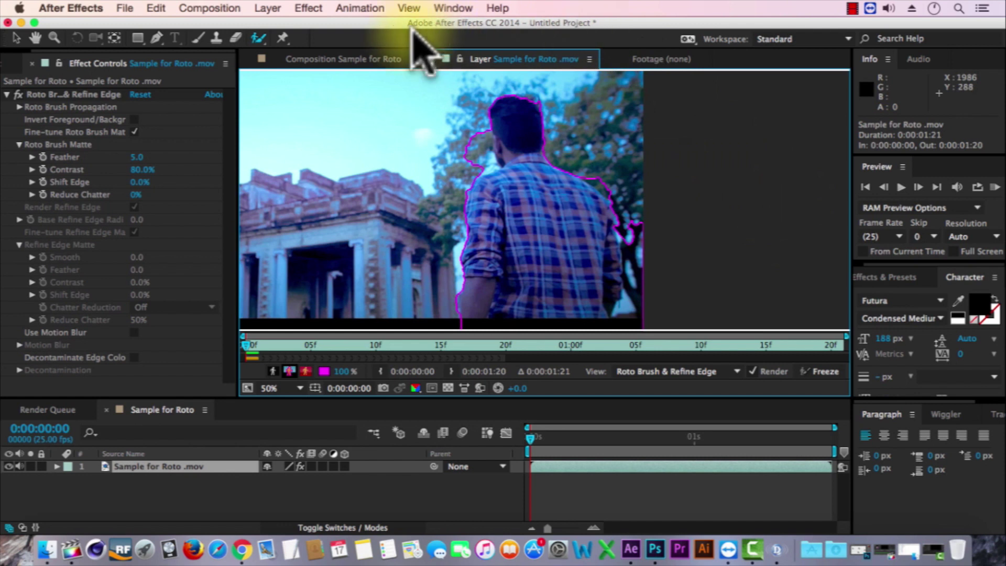
{"action": "left_click", "coordinate": [369, 59]}
{"action": "scroll", "coordinate": [723, 229], "scroll_direction": "up", "scroll_amount": 1}
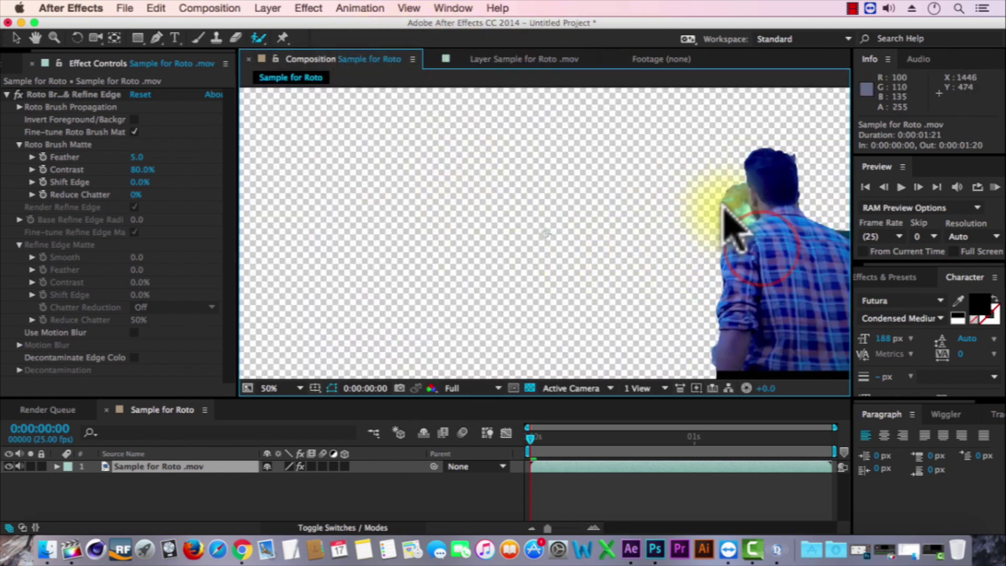
{"action": "mouse_move", "coordinate": [757, 243]}
{"action": "left_mouse_down"}
{"action": "mouse_move", "coordinate": [472, 169]}
{"action": "mouse_move", "coordinate": [480, 213]}
{"action": "left_mouse_up"}
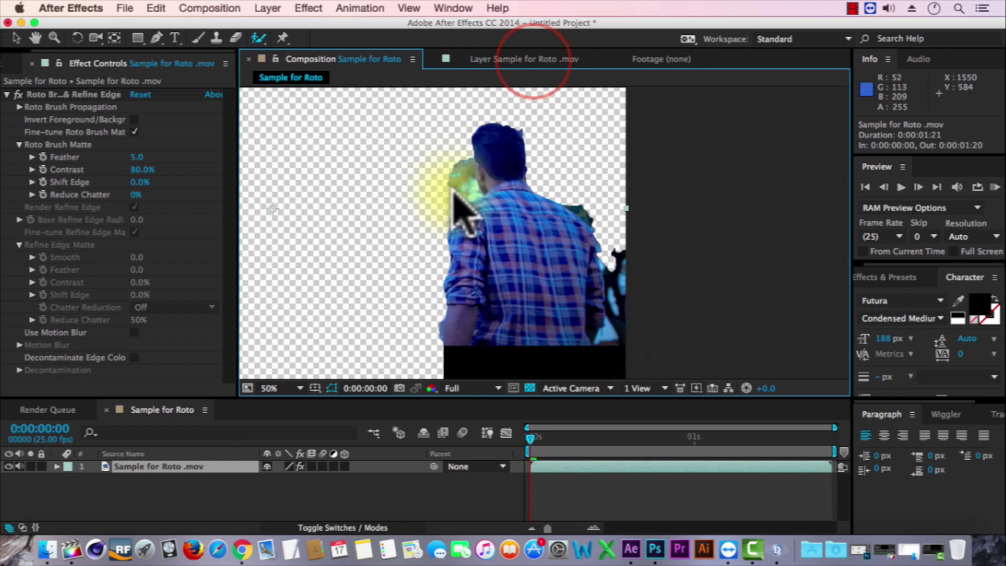
{"action": "left_click", "coordinate": [524, 59]}
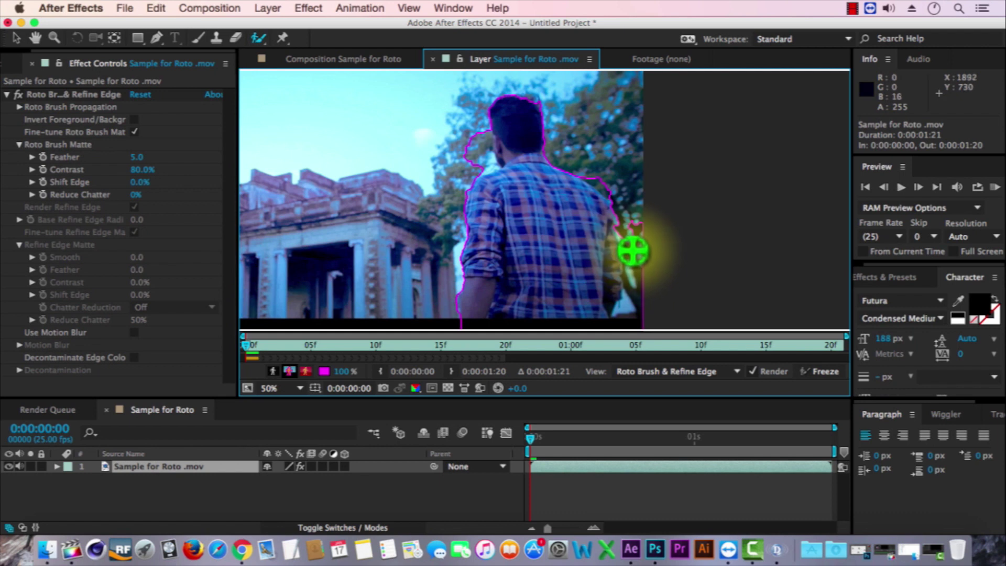
Step: Add more of the man and subtract background around both shoulders and neck
{"action": "left_click_drag", "start_coordinate": [635, 248], "coordinate": [628, 208]}
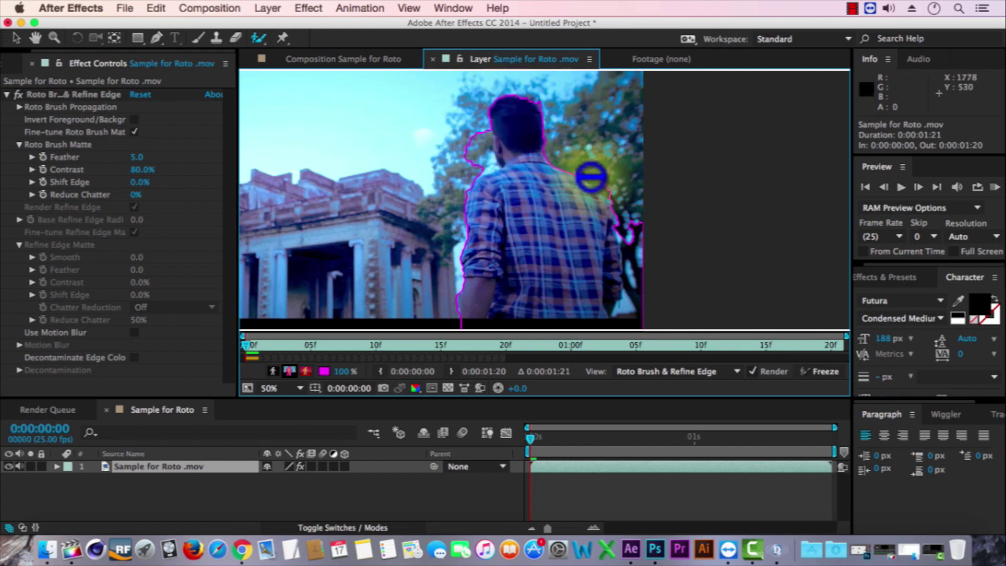
{"action": "left_click_drag", "start_coordinate": [590, 178], "coordinate": [578, 148]}
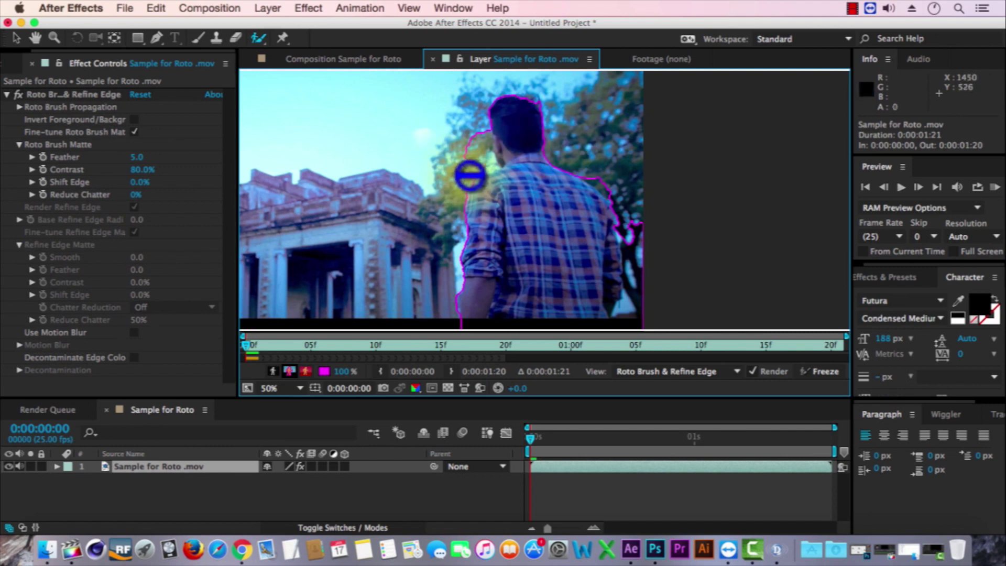
{"action": "left_click_drag", "start_coordinate": [462, 194], "coordinate": [491, 138]}
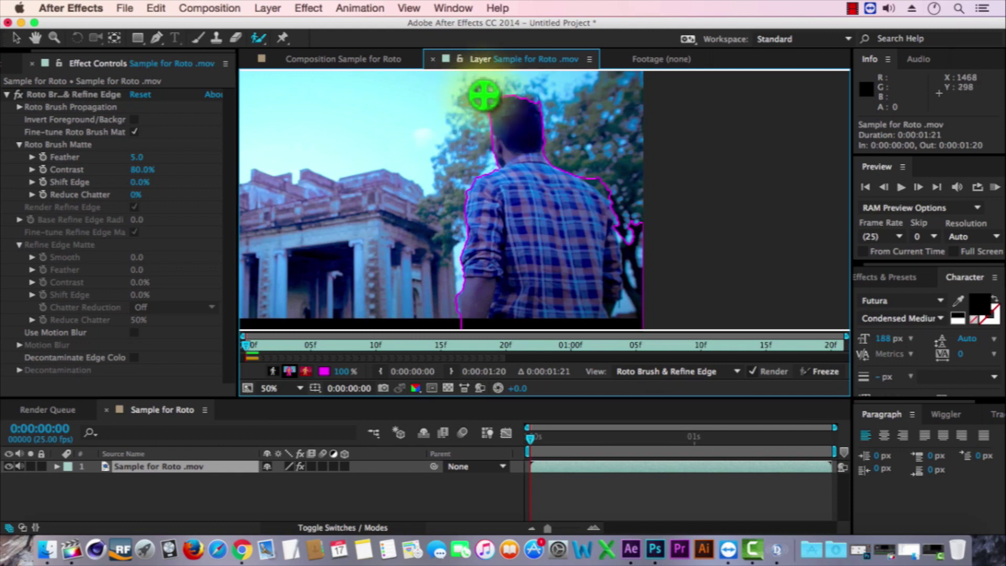
{"action": "scroll", "coordinate": [478, 93], "scroll_direction": "up", "scroll_amount": 1}
{"action": "key", "text": "space"}
{"action": "left_click_drag", "start_coordinate": [438, 103], "coordinate": [503, 142]}
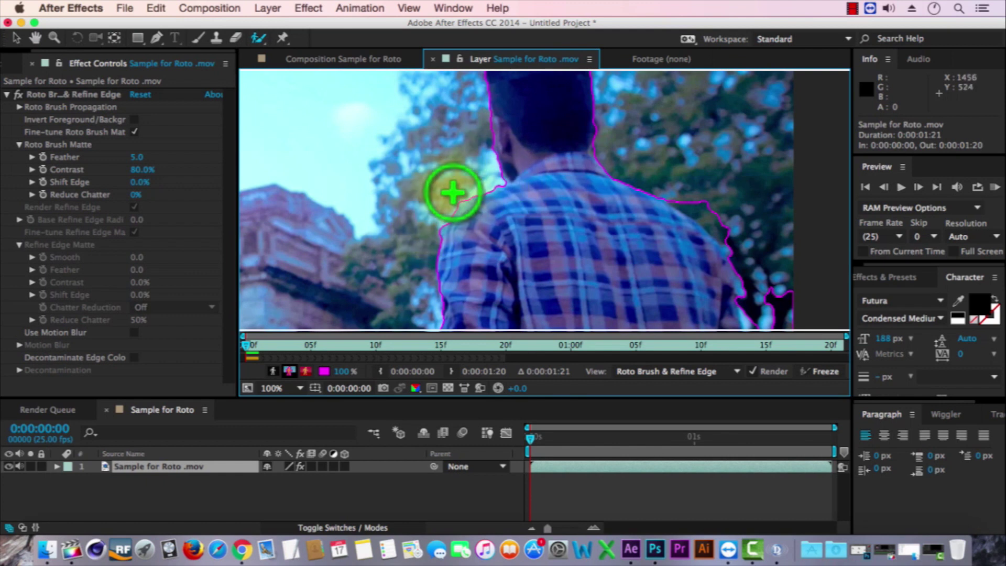
Step: Remove foliage from the right shoulder edge, enlarge the brush, and advance one frame
{"action": "key", "text": "space"}
{"action": "left_click_drag", "start_coordinate": [700, 197], "coordinate": [556, 124]}
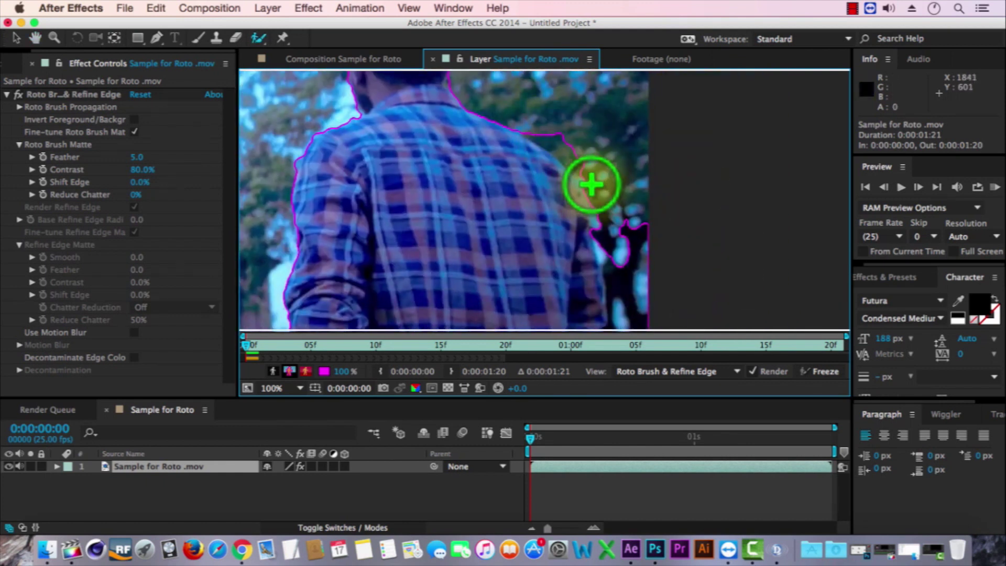
{"action": "left_click_drag", "start_coordinate": [598, 165], "coordinate": [526, 122], "text": "alt"}
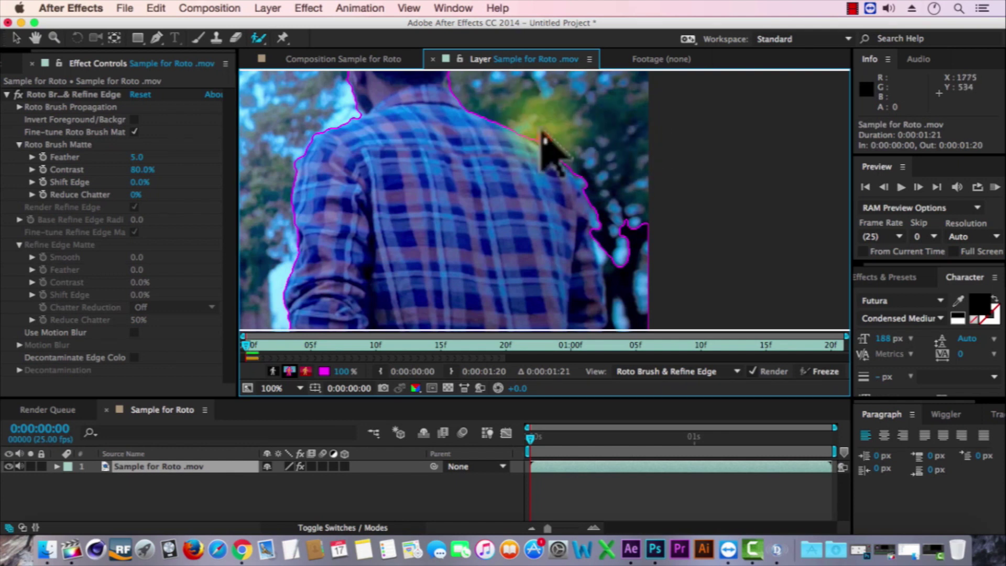
{"action": "scroll", "coordinate": [611, 218], "scroll_direction": "up", "scroll_amount": 3}
{"action": "left_click_drag", "start_coordinate": [558, 177], "coordinate": [550, 155]}
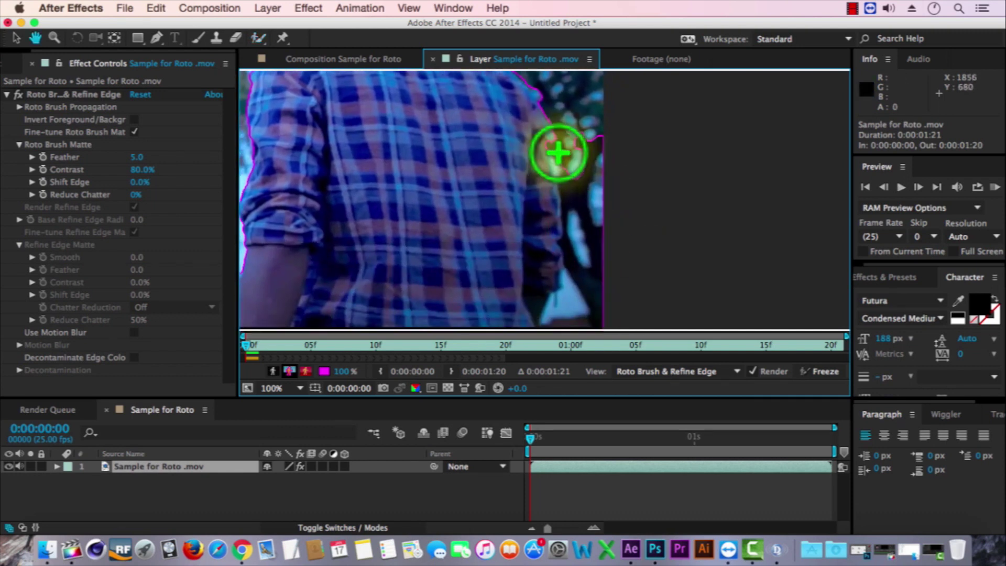
{"action": "scroll", "coordinate": [548, 95], "scroll_direction": "down", "scroll_amount": 3}
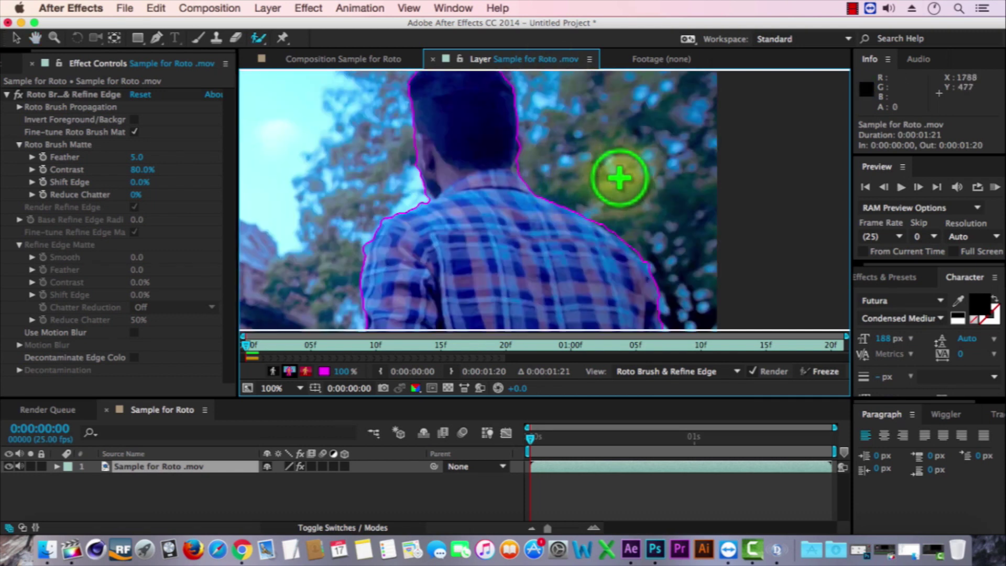
{"action": "mouse_move", "coordinate": [634, 177]}
{"action": "left_mouse_down", "text": "super"}
{"action": "mouse_move", "coordinate": [634, 137]}
{"action": "mouse_move", "coordinate": [633, 189]}
{"action": "mouse_move", "coordinate": [634, 157]}
{"action": "left_mouse_up", "text": "super"}
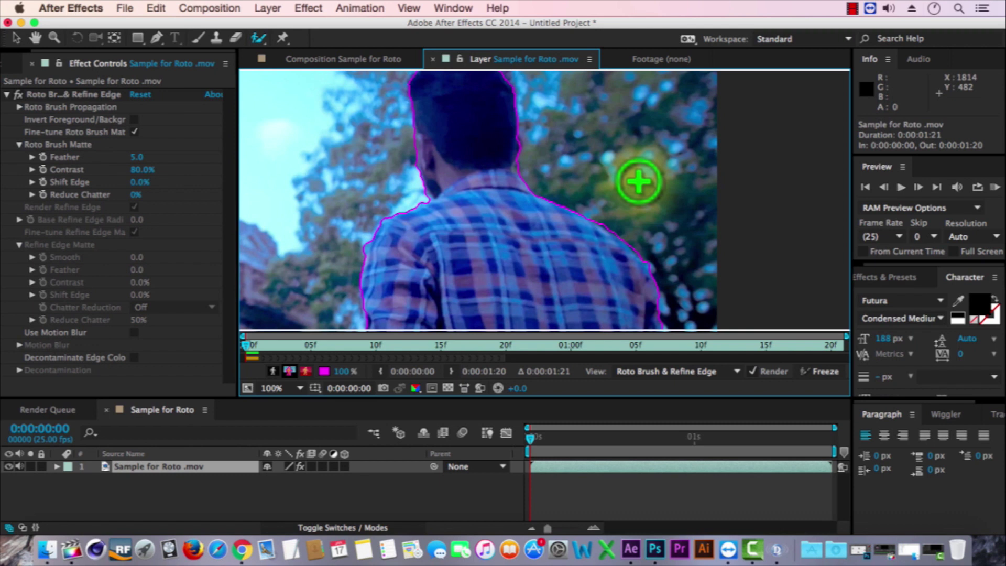
{"action": "key", "text": "Page_Down"}
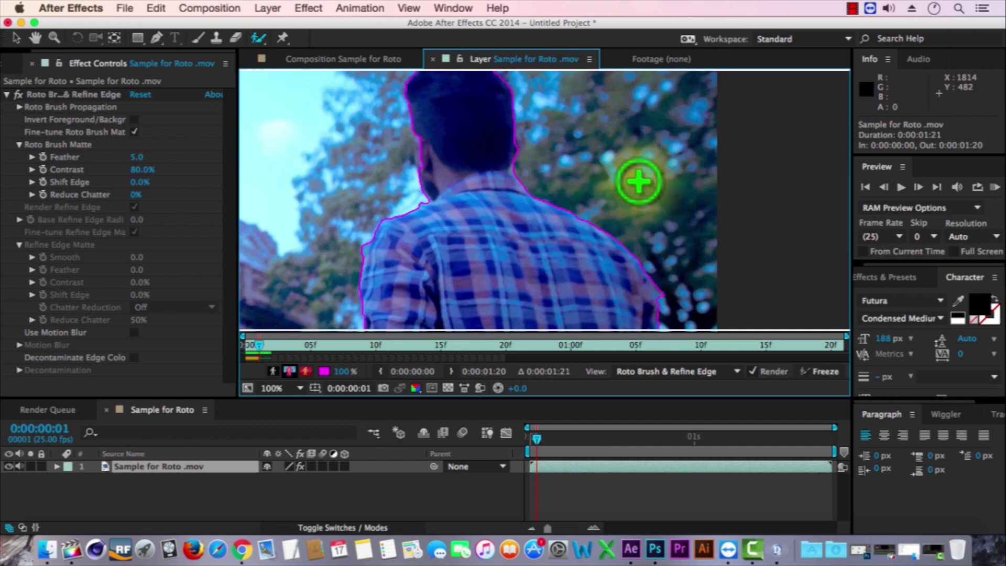
{"action": "scroll", "coordinate": [371, 227], "scroll_direction": "up", "scroll_amount": 1}
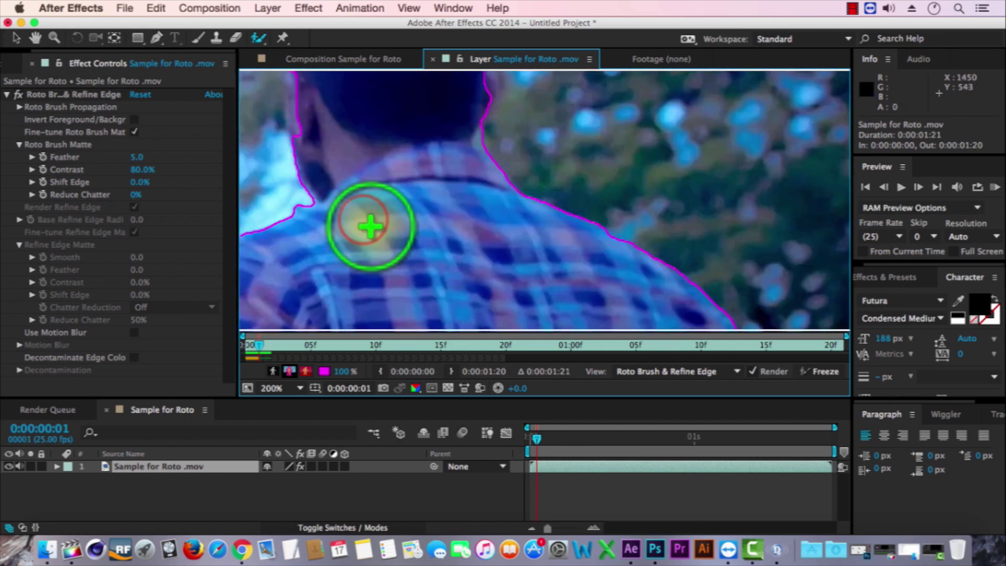
Step: Subtract the background beside the man's left shoulder from the matte
{"action": "key", "text": "space"}
{"action": "left_click_drag", "start_coordinate": [385, 203], "coordinate": [610, 153]}
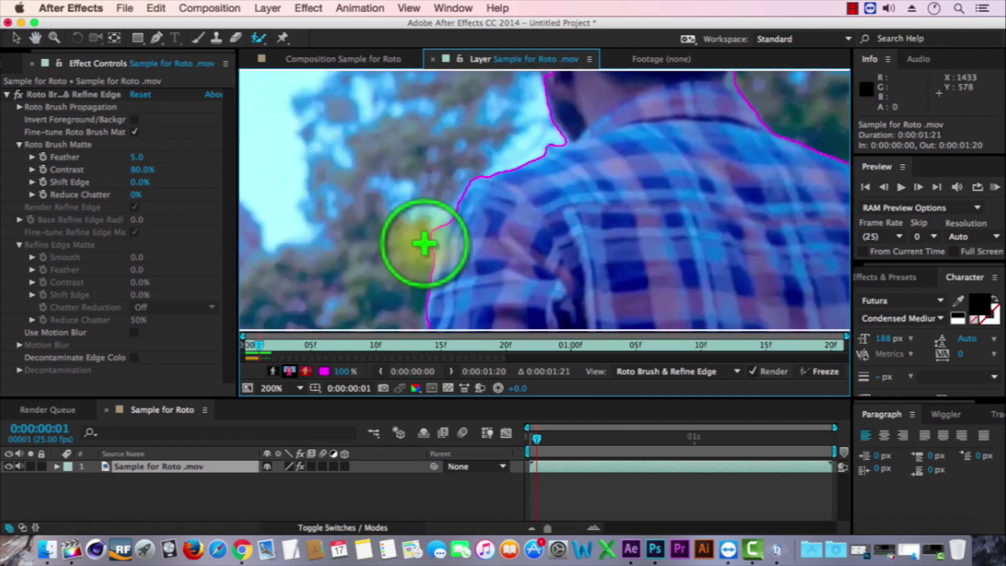
{"action": "left_click_drag", "start_coordinate": [429, 243], "coordinate": [425, 217], "text": "alt"}
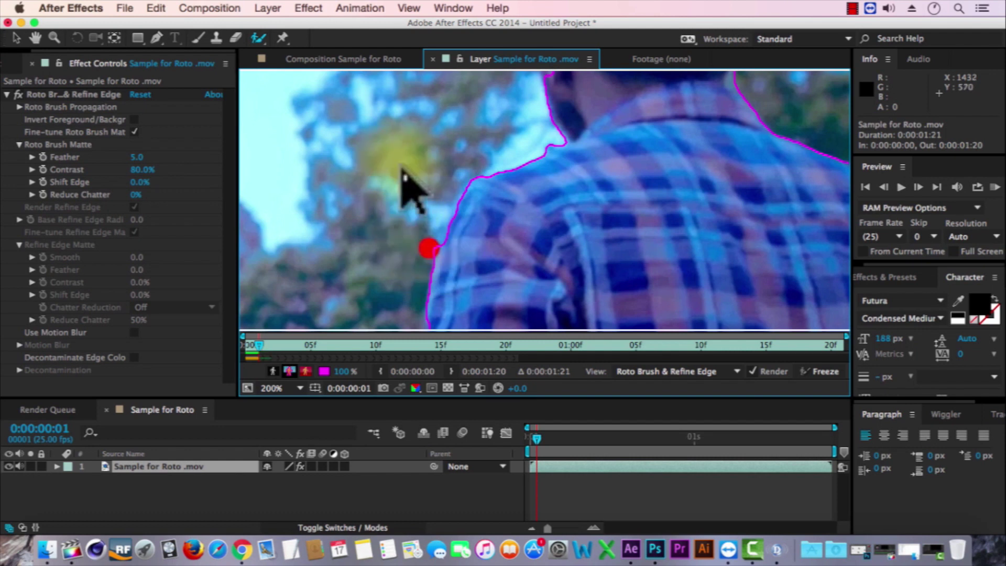
{"action": "left_click_drag", "start_coordinate": [440, 181], "coordinate": [542, 142]}
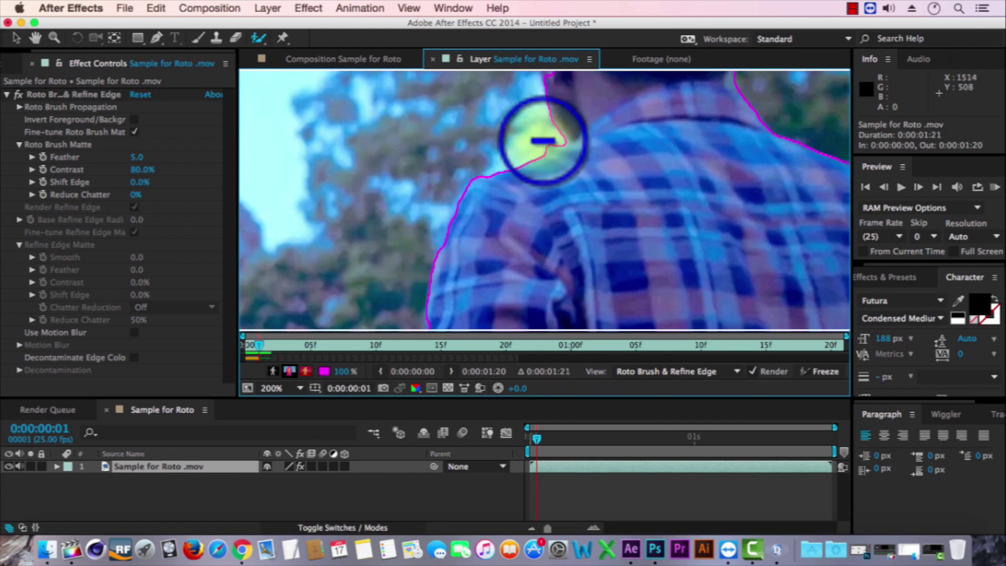
{"action": "key", "text": "comma"}
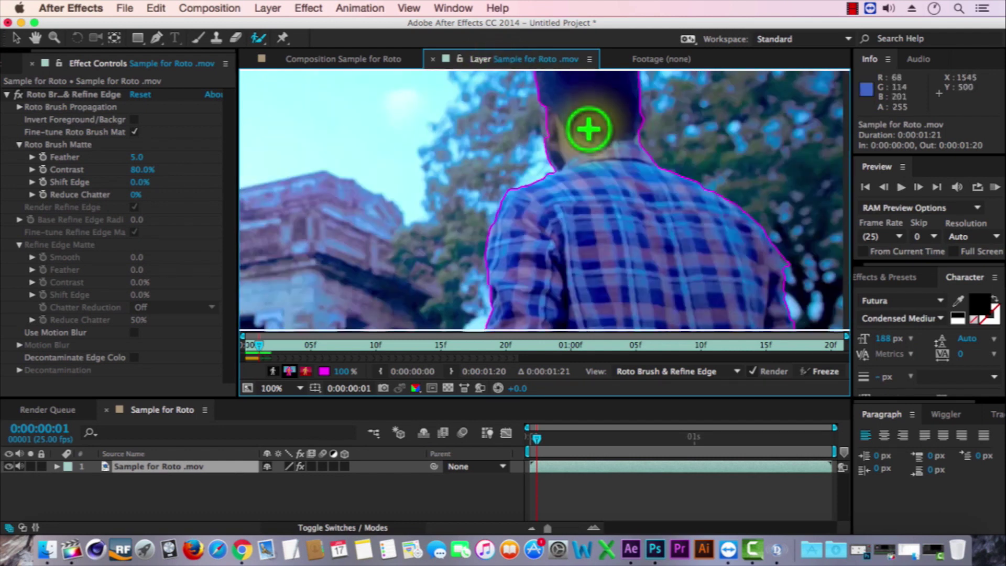
{"action": "key", "text": "period"}
Step: Add the neck area and the plaid shirt edge to the foreground matte
{"action": "left_click_drag", "start_coordinate": [542, 110], "coordinate": [480, 165]}
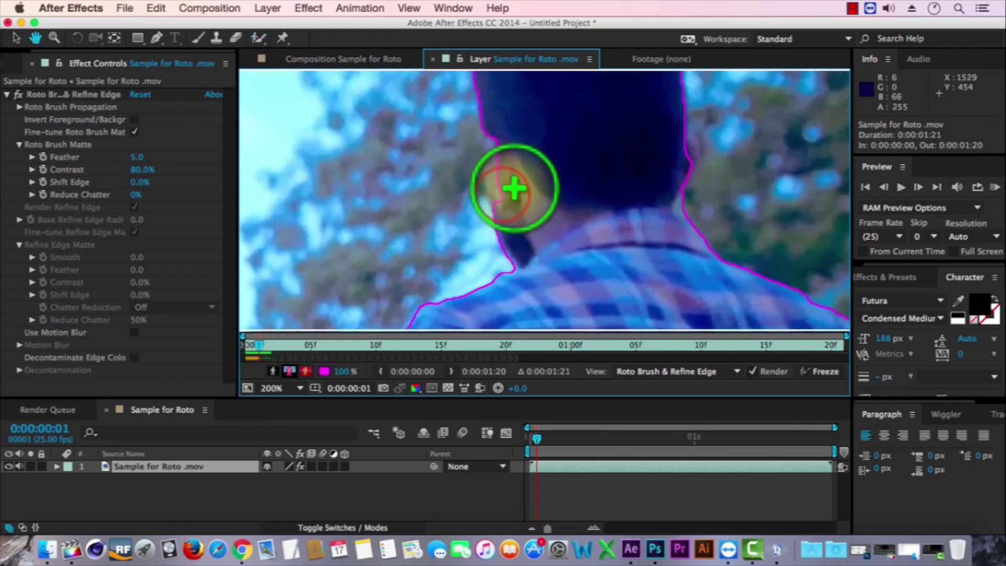
{"action": "left_click_drag", "start_coordinate": [503, 197], "coordinate": [491, 90]}
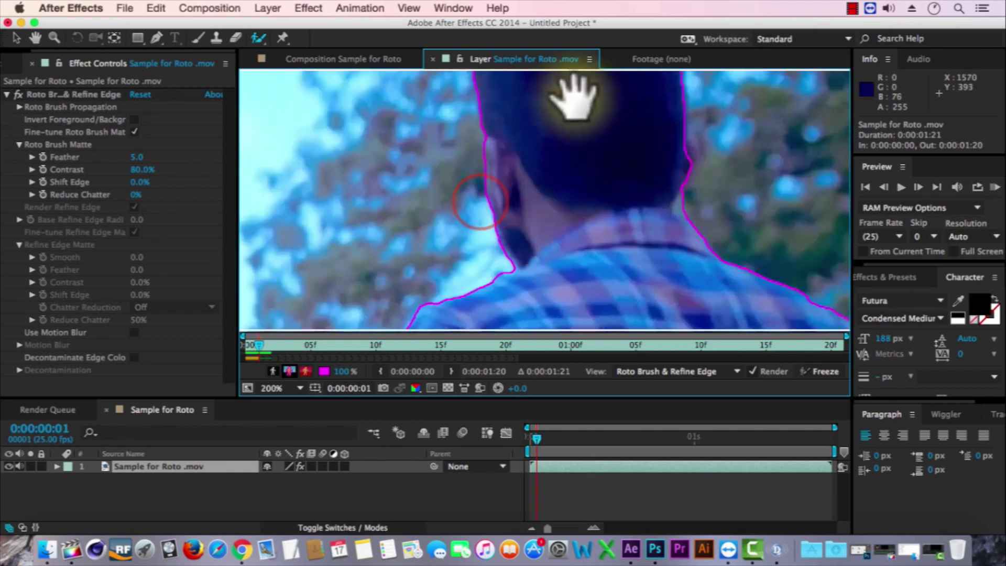
{"action": "mouse_move", "coordinate": [573, 102]}
{"action": "left_mouse_down"}
{"action": "mouse_move", "coordinate": [479, 212]}
{"action": "mouse_move", "coordinate": [511, 192]}
{"action": "left_mouse_up"}
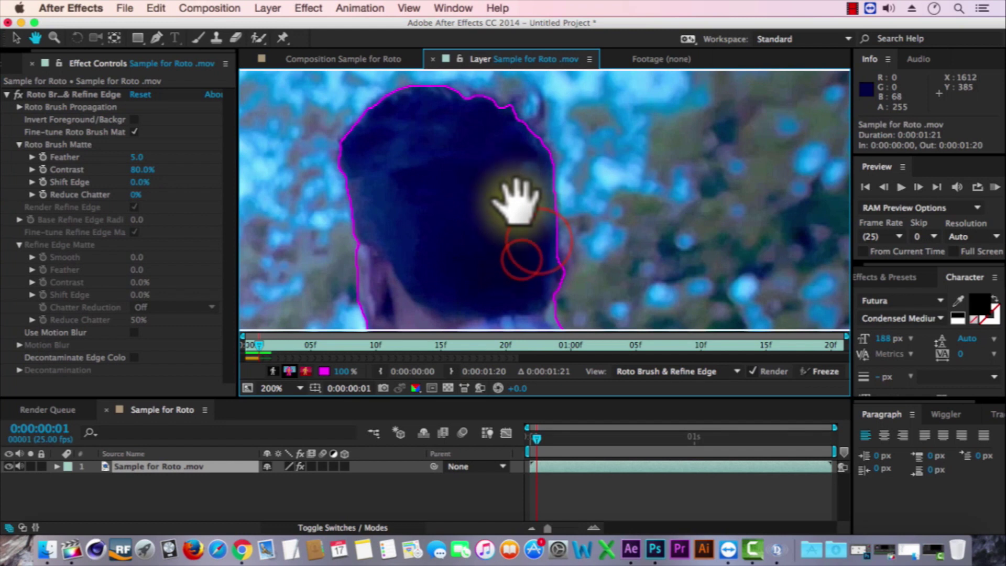
{"action": "left_click_drag", "start_coordinate": [509, 236], "coordinate": [573, 153]}
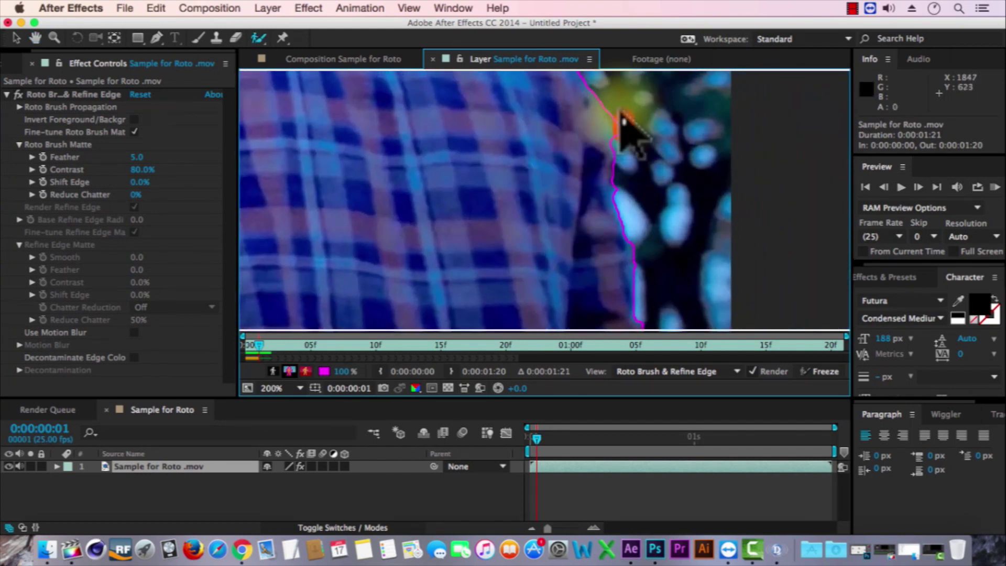
{"action": "left_click_drag", "start_coordinate": [621, 106], "coordinate": [550, 187]}
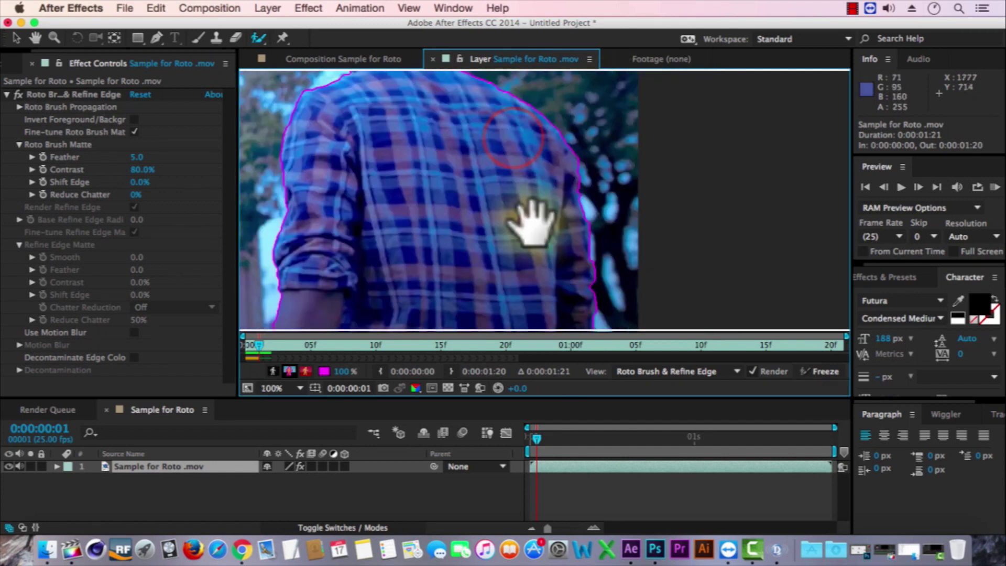
{"action": "mouse_move", "coordinate": [535, 228]}
{"action": "left_mouse_down"}
{"action": "mouse_move", "coordinate": [510, 137]}
{"action": "mouse_move", "coordinate": [503, 154]}
{"action": "left_mouse_up"}
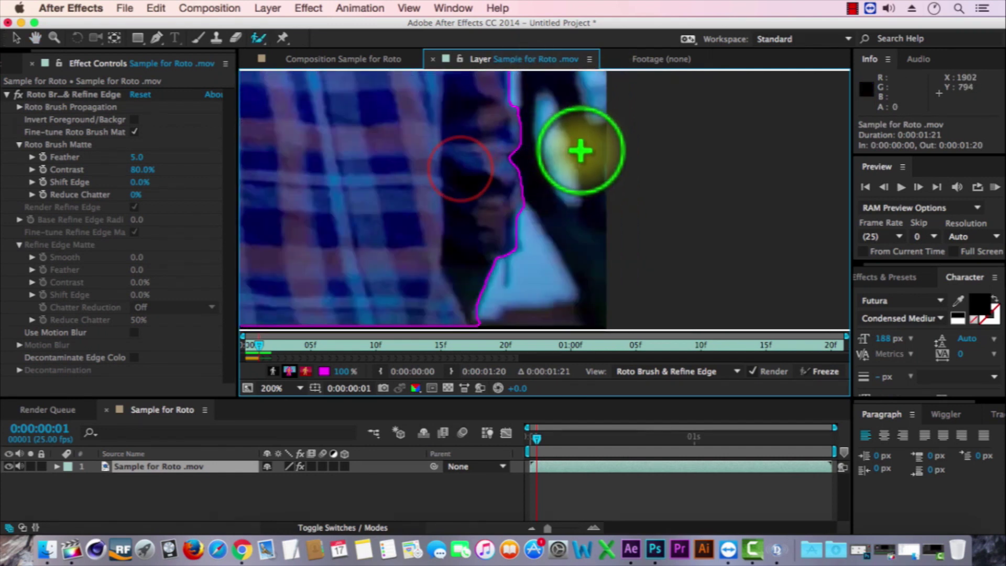
{"action": "scroll", "coordinate": [524, 163], "scroll_direction": "down", "scroll_amount": 1}
Step: Reframe the view on the actor's head and advance to the third frame
{"action": "key", "text": "space"}
{"action": "mouse_move", "coordinate": [542, 212]}
{"action": "left_mouse_down"}
{"action": "mouse_move", "coordinate": [527, 145]}
{"action": "mouse_move", "coordinate": [518, 196]}
{"action": "left_mouse_up"}
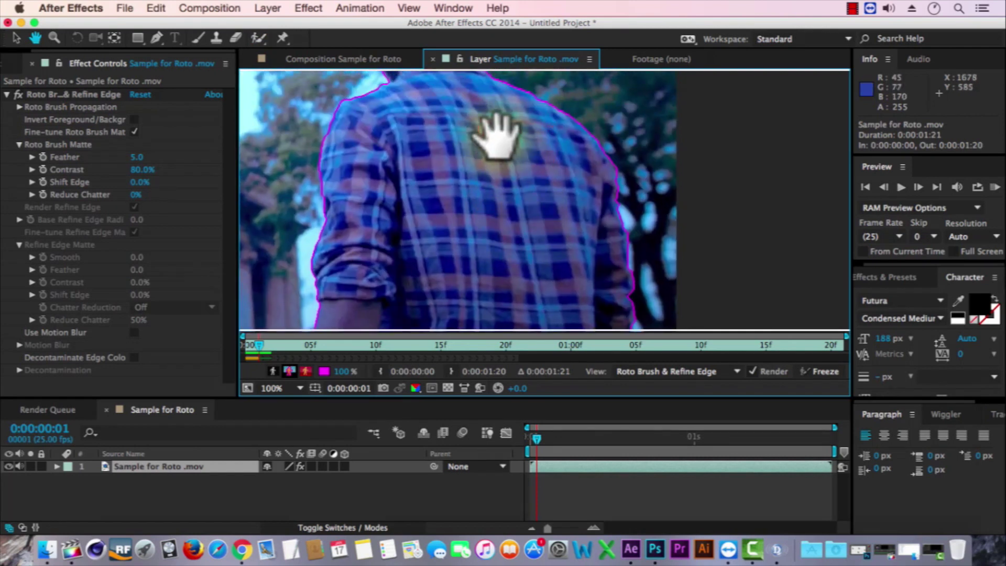
{"action": "mouse_move", "coordinate": [503, 157]}
{"action": "left_mouse_down"}
{"action": "mouse_move", "coordinate": [509, 236]}
{"action": "mouse_move", "coordinate": [529, 233]}
{"action": "left_mouse_up"}
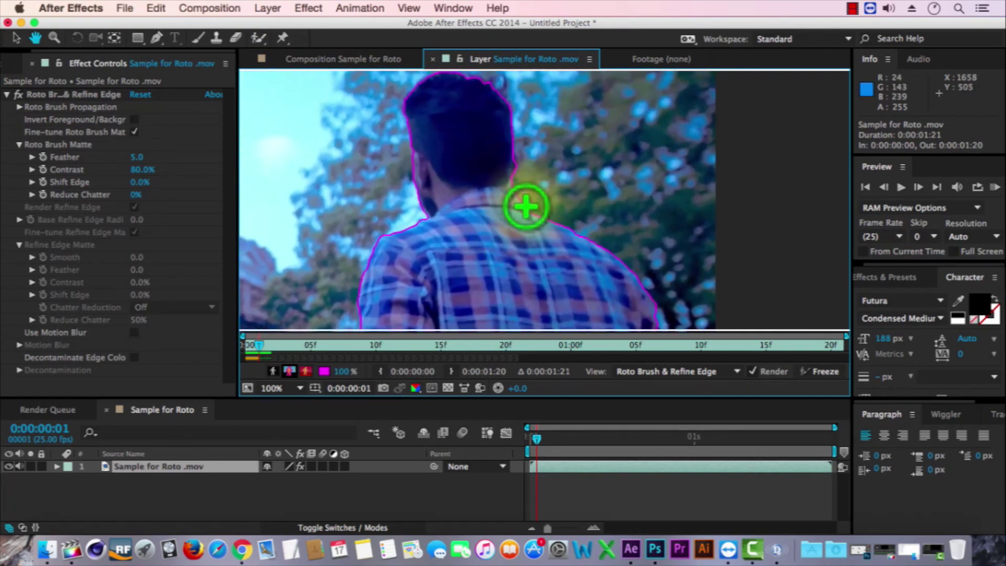
{"action": "key", "text": "Page_Down"}
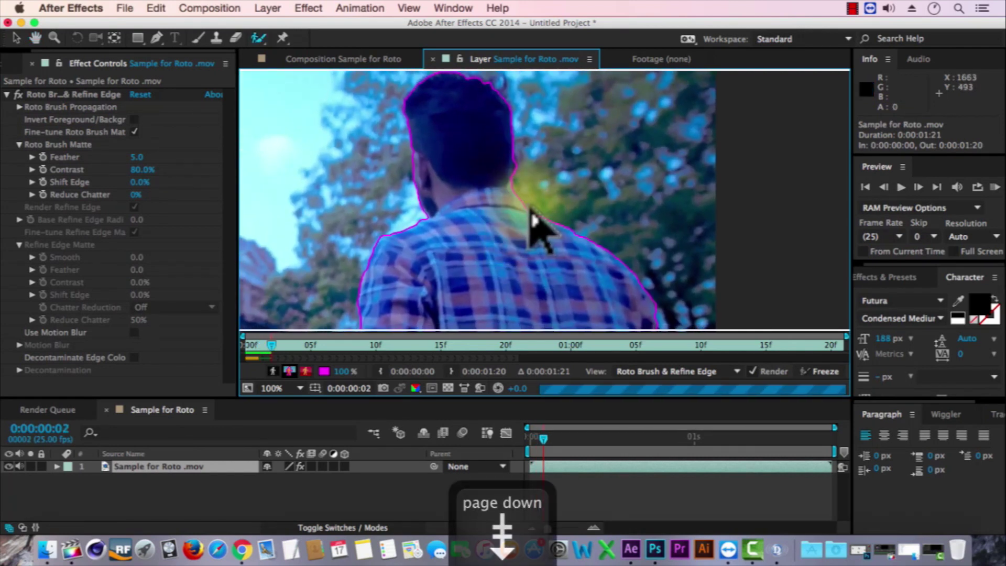
{"action": "scroll", "coordinate": [385, 197], "scroll_direction": "up", "scroll_amount": 1}
Step: Subtract background from the matte at the shoulder, ear and neck
{"action": "left_click_drag", "start_coordinate": [370, 206], "coordinate": [624, 139]}
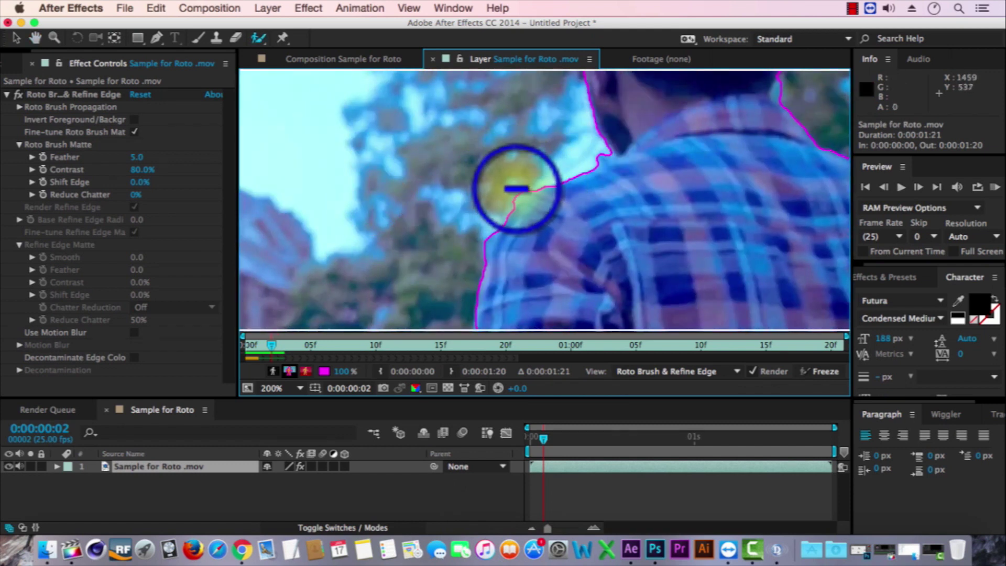
{"action": "mouse_move", "coordinate": [508, 169]}
{"action": "left_mouse_down"}
{"action": "mouse_move", "coordinate": [597, 154]}
{"action": "mouse_move", "coordinate": [598, 229]}
{"action": "mouse_move", "coordinate": [563, 157]}
{"action": "left_mouse_up"}
{"action": "left_click", "coordinate": [637, 94]}
{"action": "key", "text": "h"}
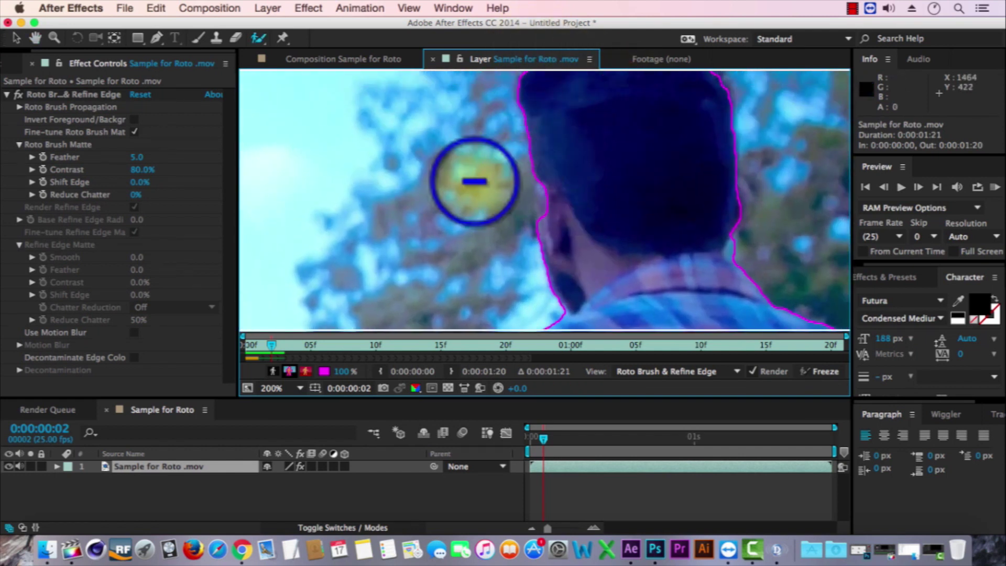
{"action": "left_click_drag", "start_coordinate": [463, 177], "coordinate": [546, 209]}
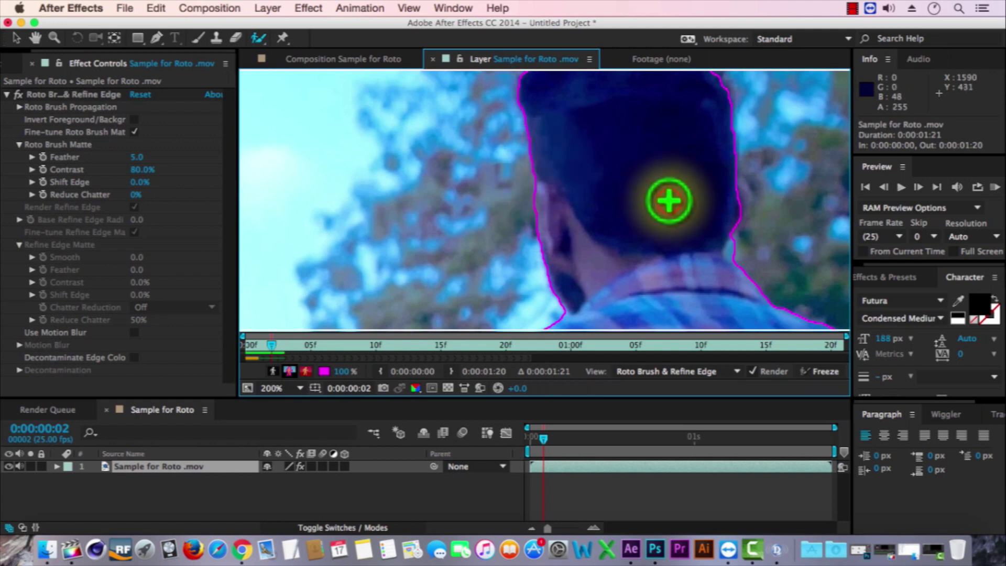
{"action": "left_click_drag", "start_coordinate": [672, 204], "coordinate": [507, 166]}
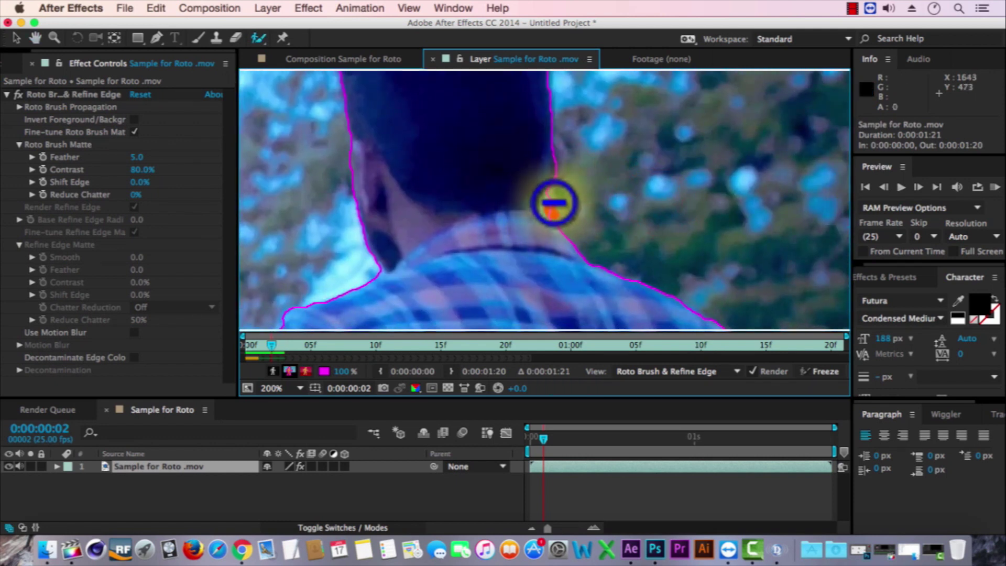
{"action": "left_click_drag", "start_coordinate": [550, 212], "coordinate": [558, 200], "text": "alt"}
Step: Zoom out to 50% and step the roto forward to frame 10
{"action": "key", "text": "comma"}
{"action": "key", "text": "Page_Down"}
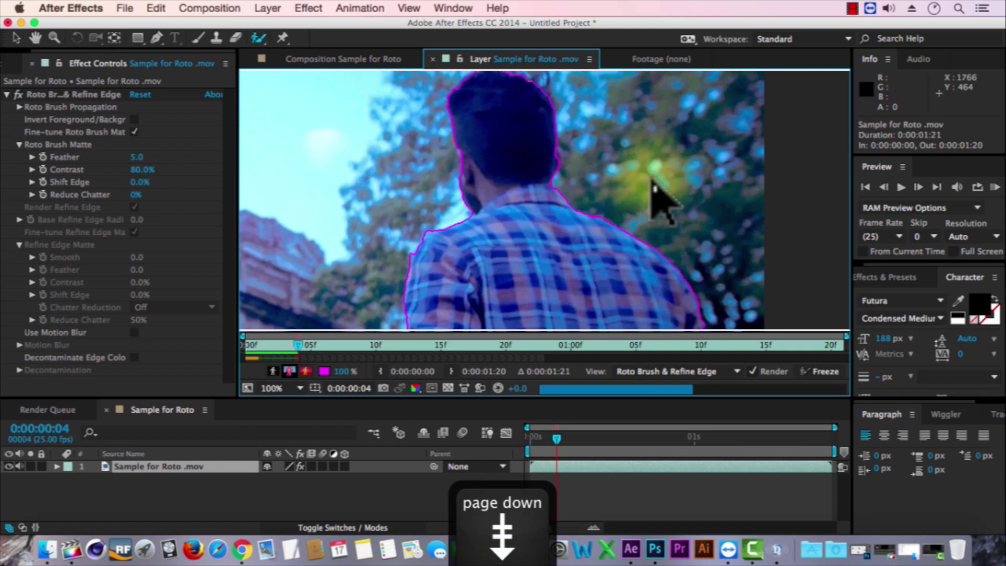
{"action": "key", "text": "Page_Down"}
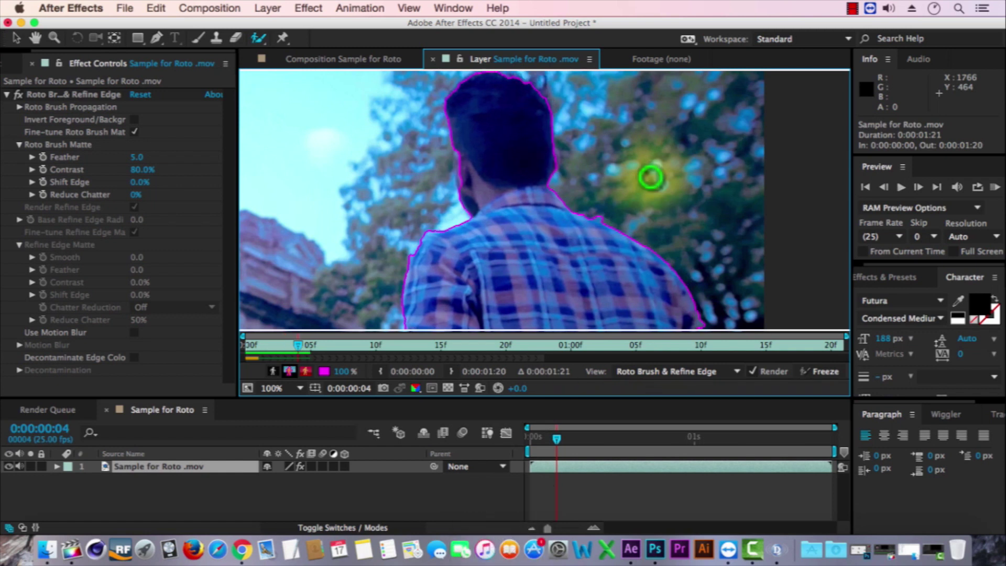
{"action": "key", "text": "comma"}
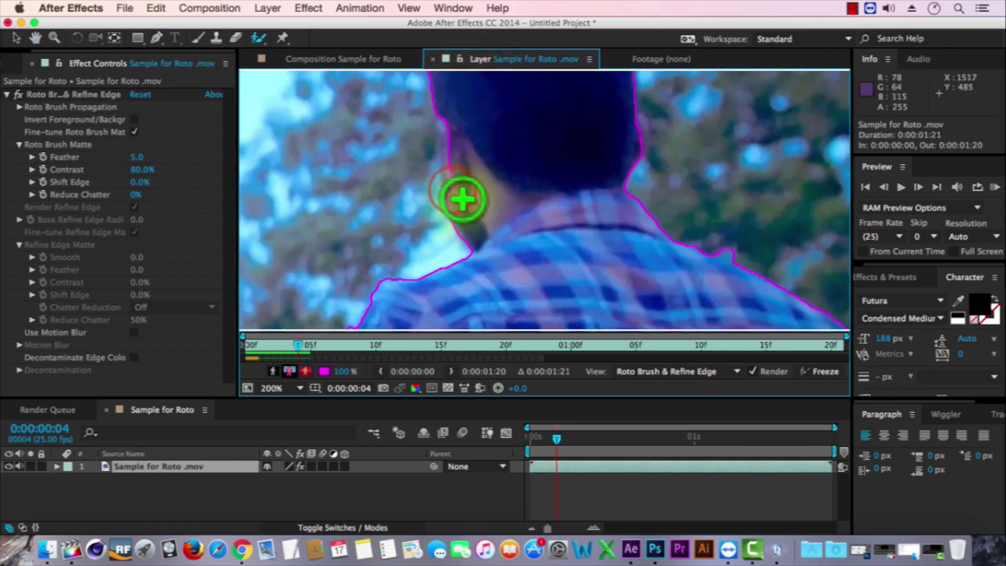
{"action": "key", "text": "Page_Down"}
{"action": "key", "text": "Page_Down"}
{"action": "key", "text": "Page_Down"}
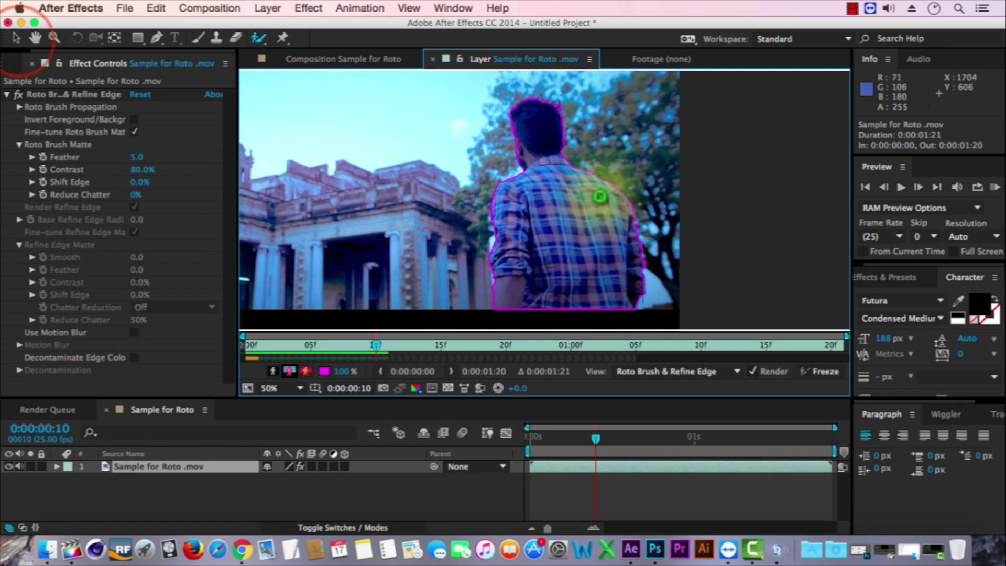
Step: Set the Roto Brush matte Feather to 20 and Reduce Chatter to 90%
{"action": "left_click", "coordinate": [18, 38]}
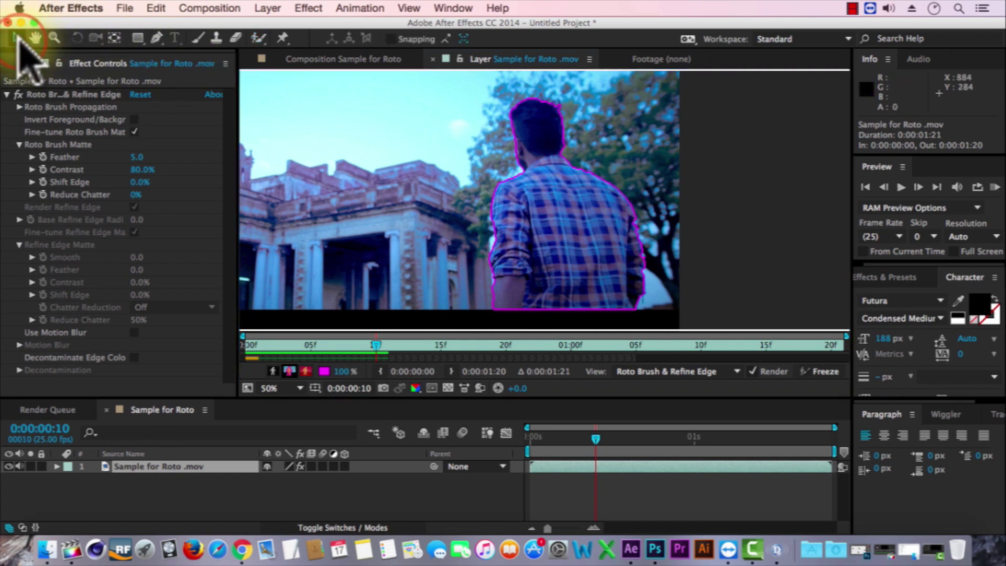
{"action": "left_click", "coordinate": [138, 156]}
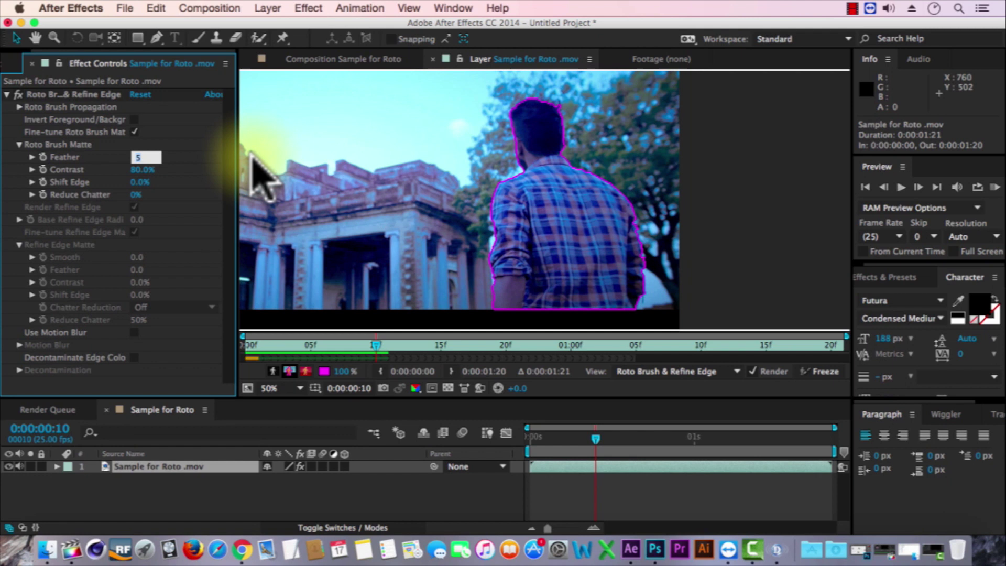
{"action": "type", "text": "20"}
{"action": "key", "text": "Return"}
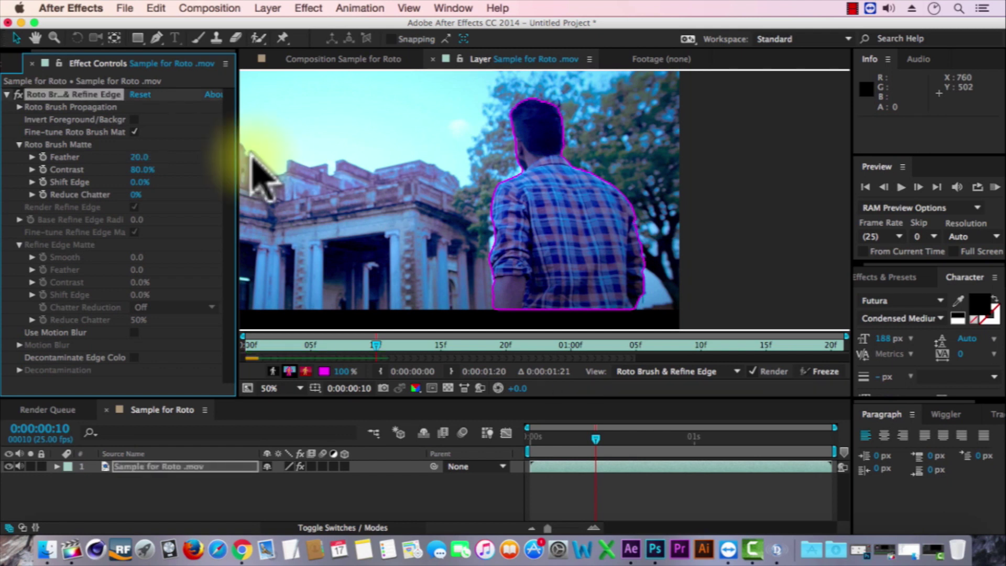
{"action": "left_click", "coordinate": [138, 194]}
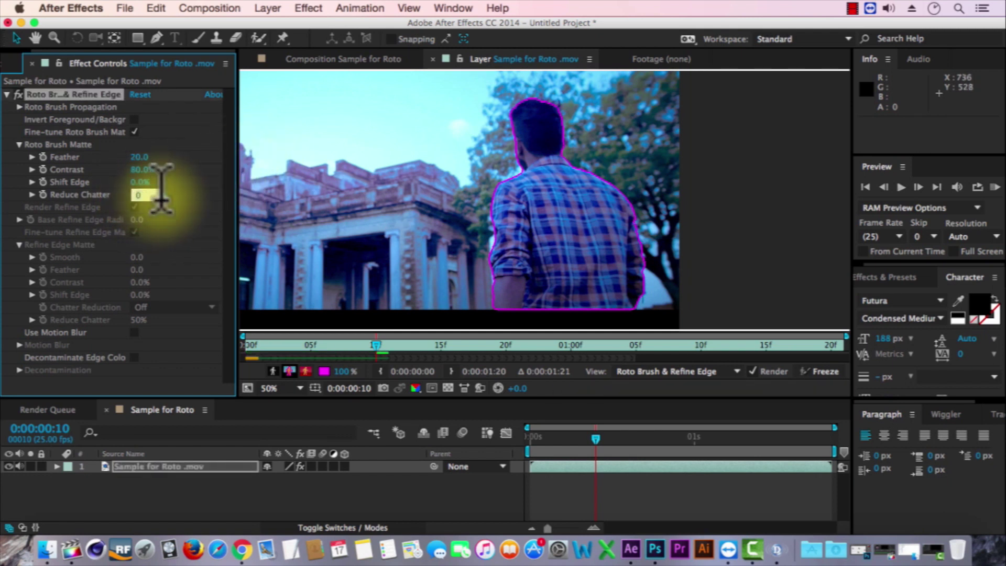
{"action": "type", "text": "90"}
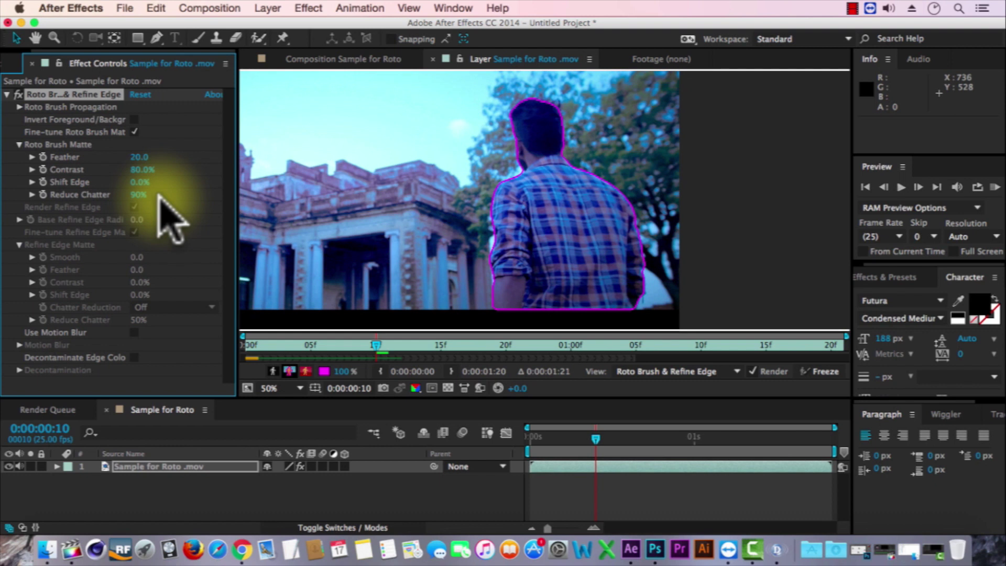
Step: Show the isolated actor in the Composition viewer, fit to the window
{"action": "left_click", "coordinate": [346, 59]}
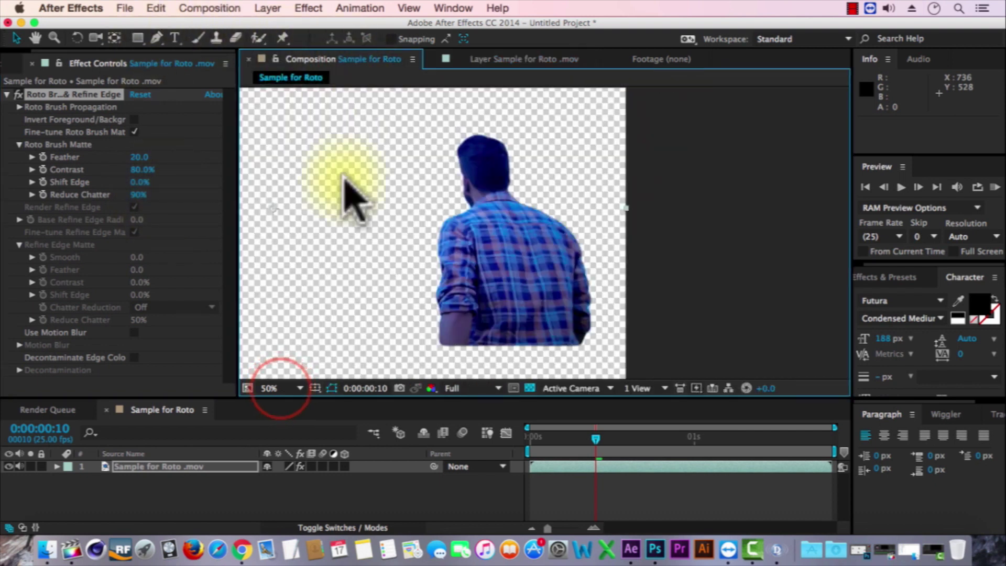
{"action": "left_click", "coordinate": [275, 388]}
{"action": "left_click", "coordinate": [308, 315]}
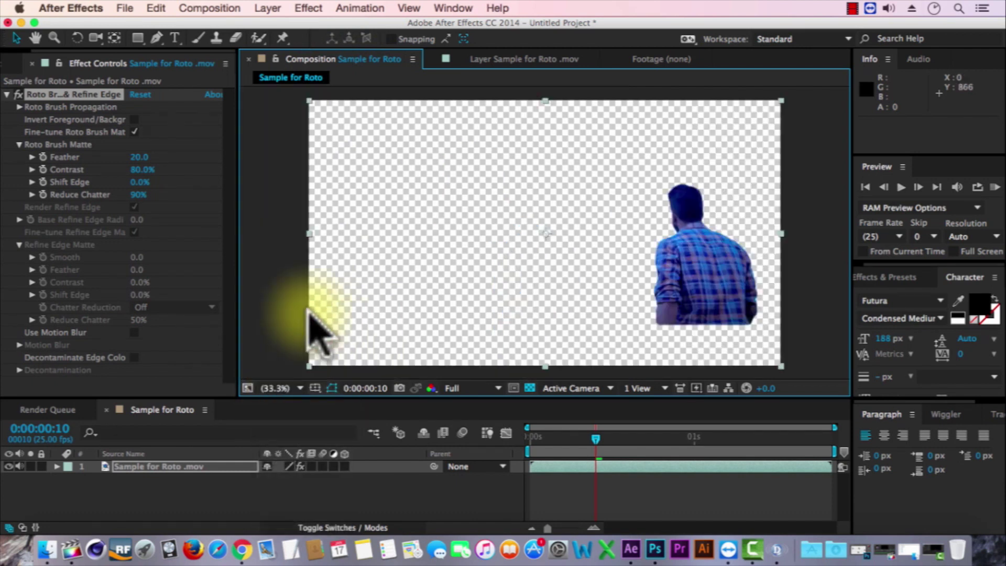
Step: Import the ink drop-in-water video from Downloads into the project
{"action": "left_click", "coordinate": [22, 63]}
{"action": "right_click", "coordinate": [105, 310]}
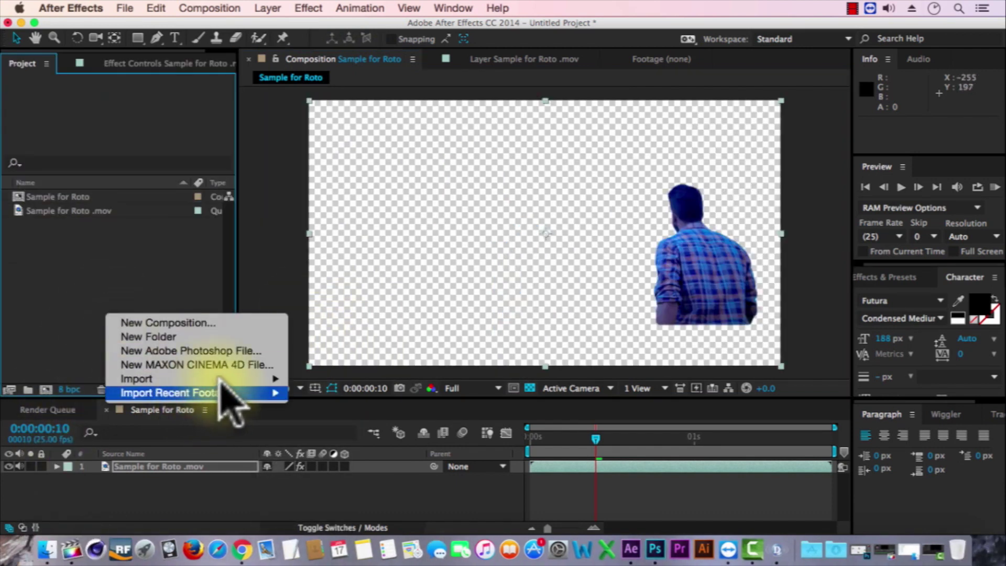
{"action": "mouse_move", "coordinate": [137, 379]}
{"action": "left_click", "coordinate": [322, 384]}
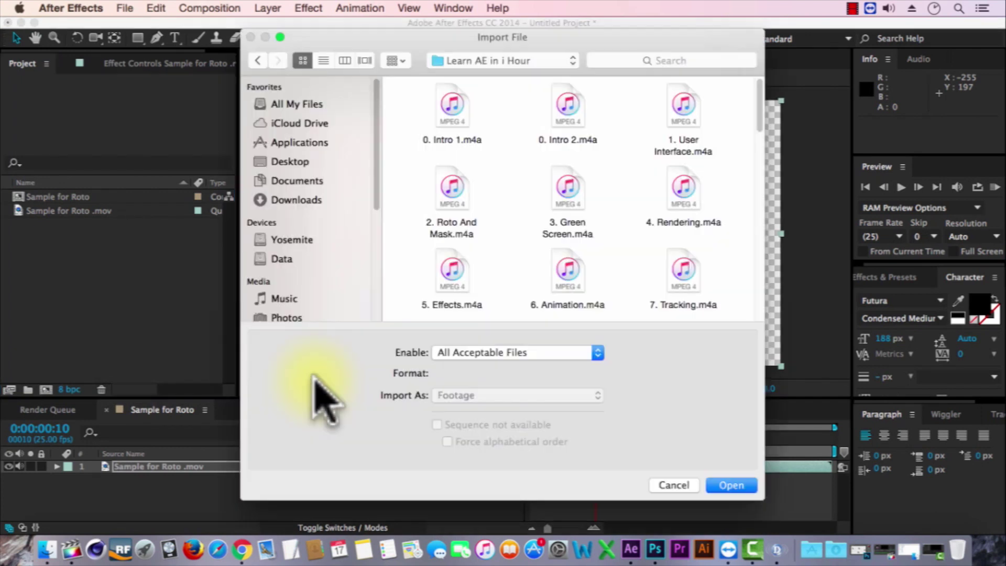
{"action": "left_click", "coordinate": [296, 200]}
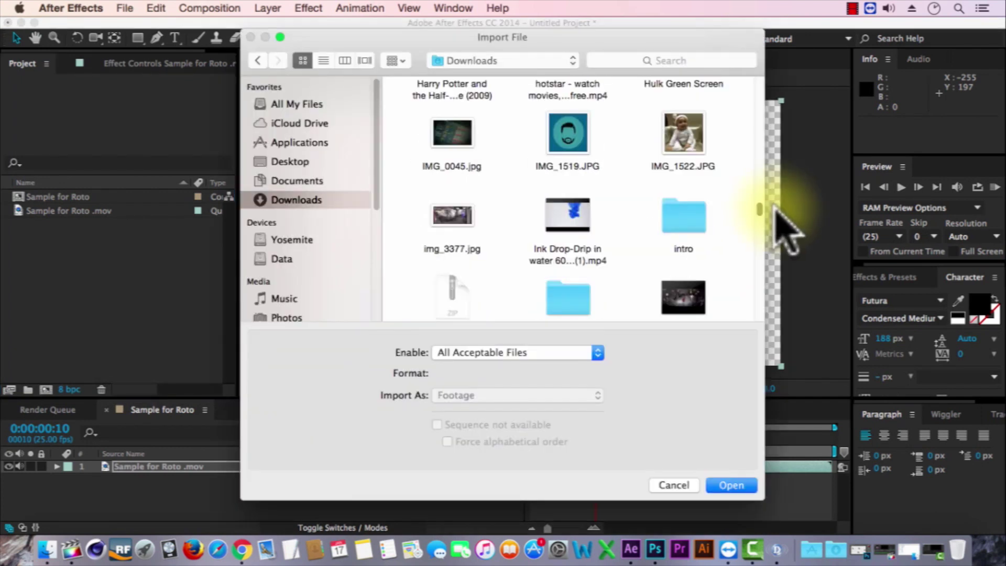
{"action": "left_click", "coordinate": [562, 255]}
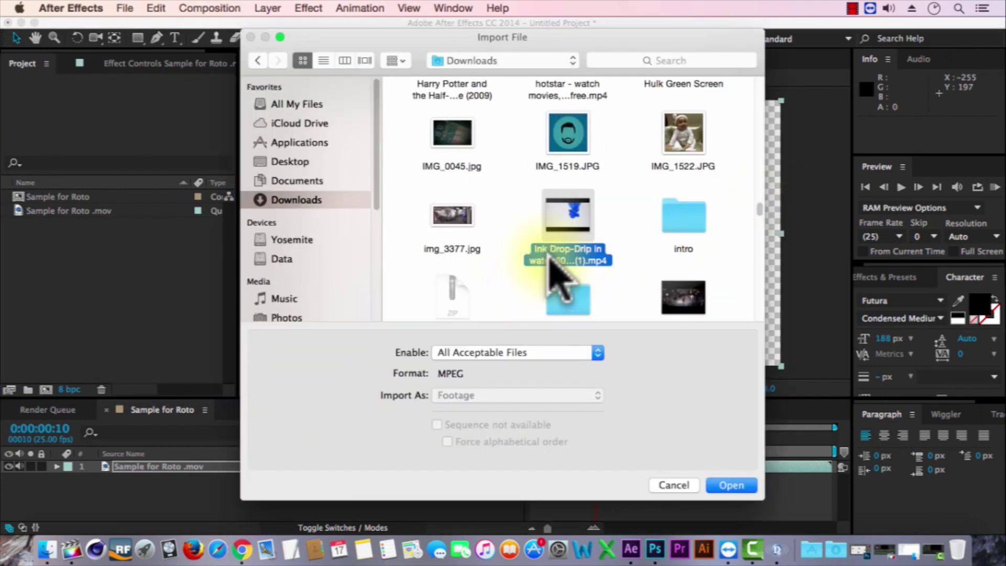
{"action": "double_click", "coordinate": [562, 259]}
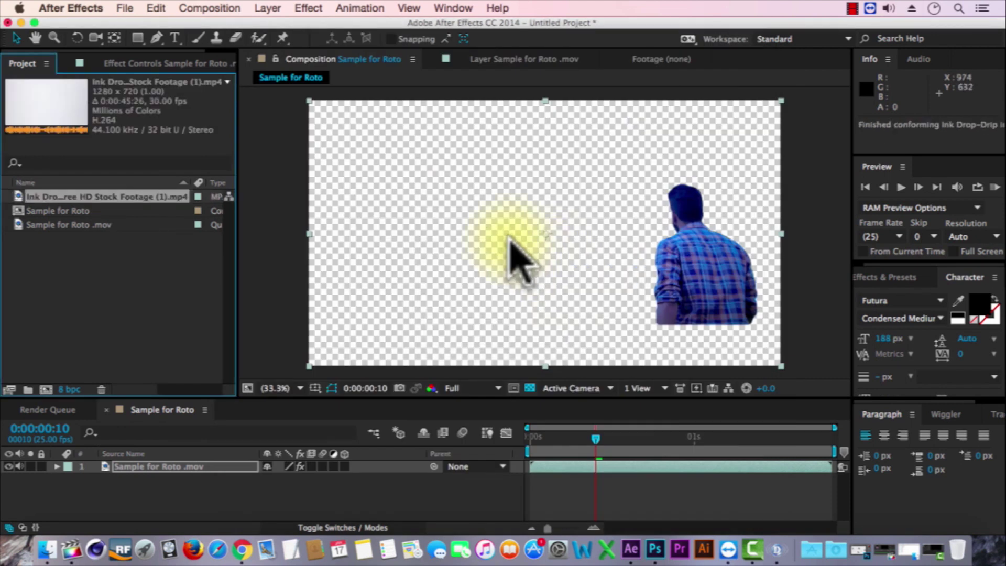
Step: Rename the ink footage 'Background' and place it below the actor layer
{"action": "key", "text": "Return"}
{"action": "type", "text": "Background"}
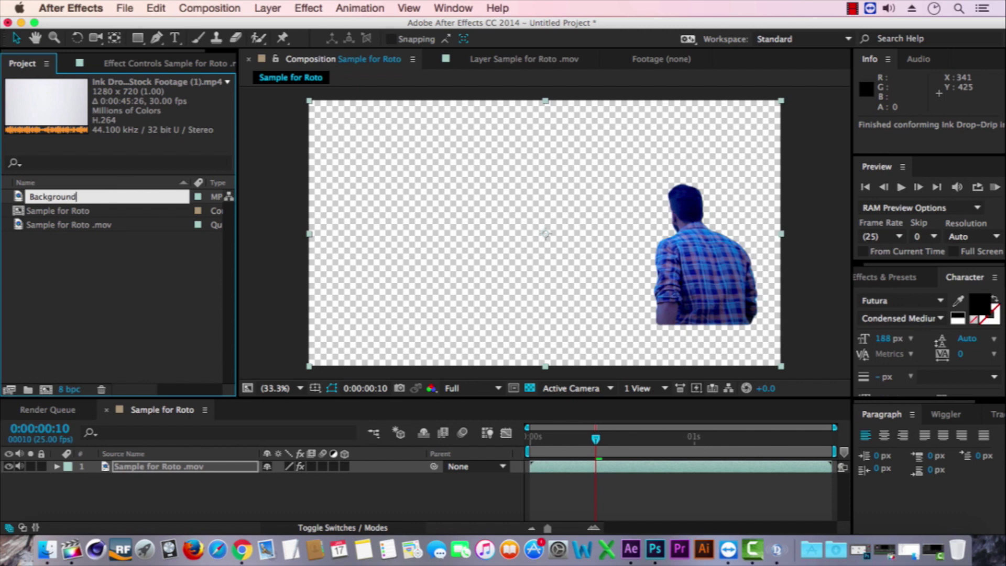
{"action": "left_click", "coordinate": [102, 295]}
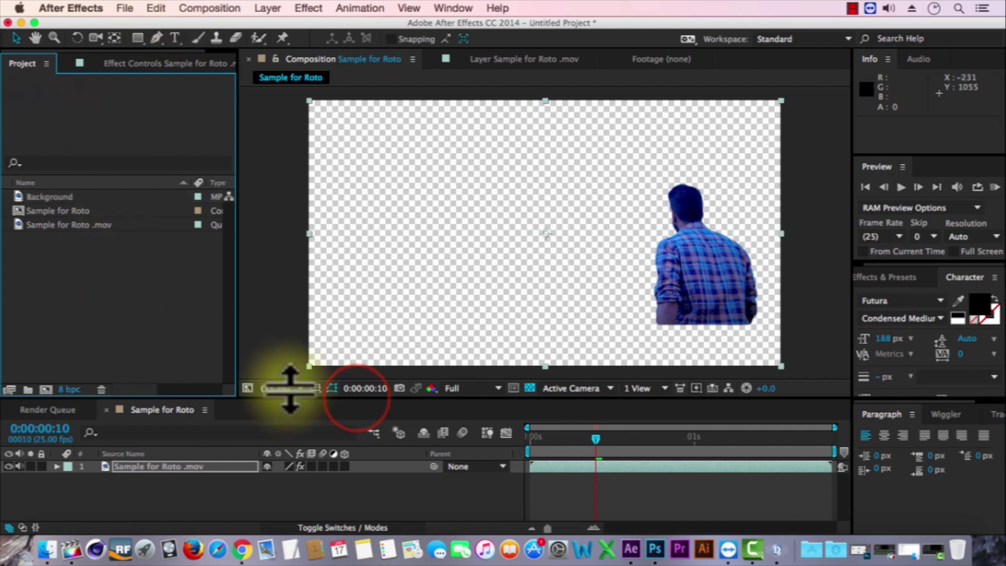
{"action": "left_click_drag", "start_coordinate": [359, 405], "coordinate": [355, 338]}
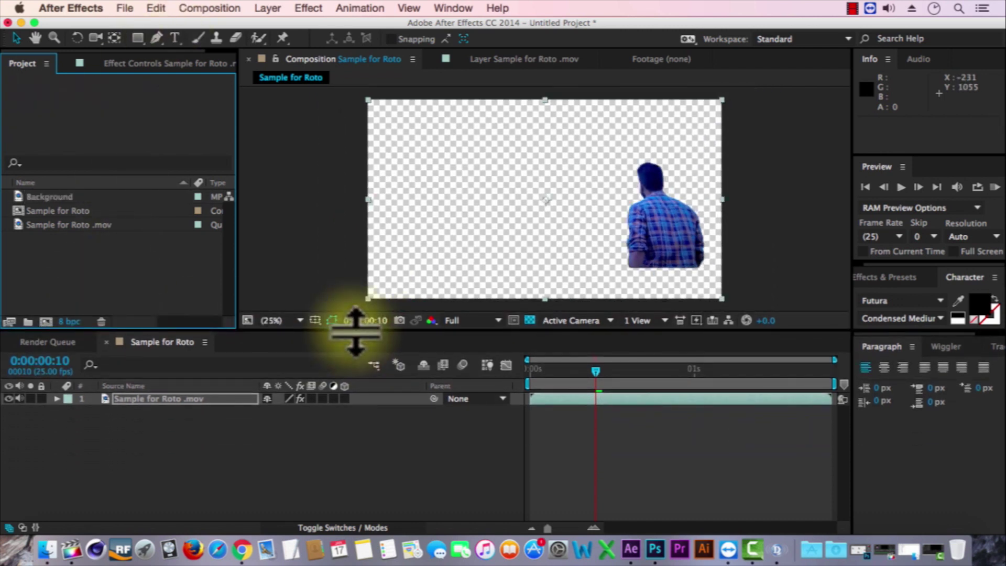
{"action": "left_click", "coordinate": [47, 196]}
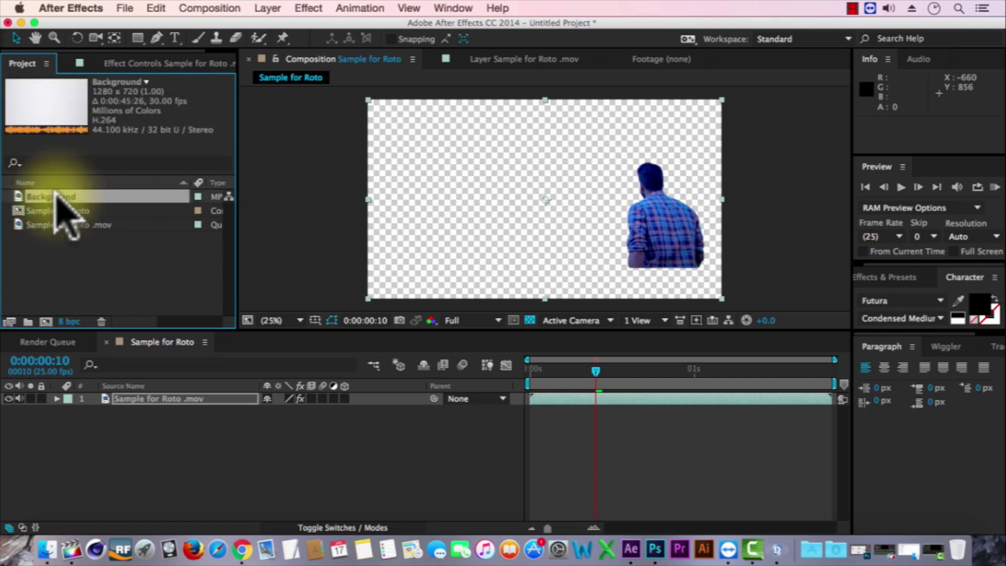
{"action": "left_click", "coordinate": [20, 204]}
{"action": "left_click_drag", "start_coordinate": [28, 202], "coordinate": [143, 448]}
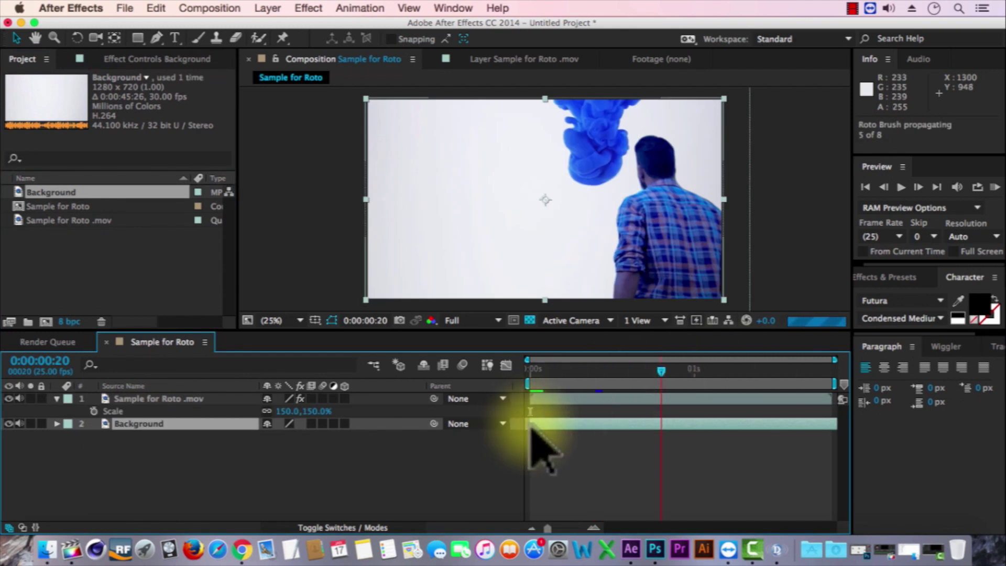
Step: Preview the actor over the ink-drop background, then open the Wall of Frames composition
{"action": "left_click", "coordinate": [994, 187]}
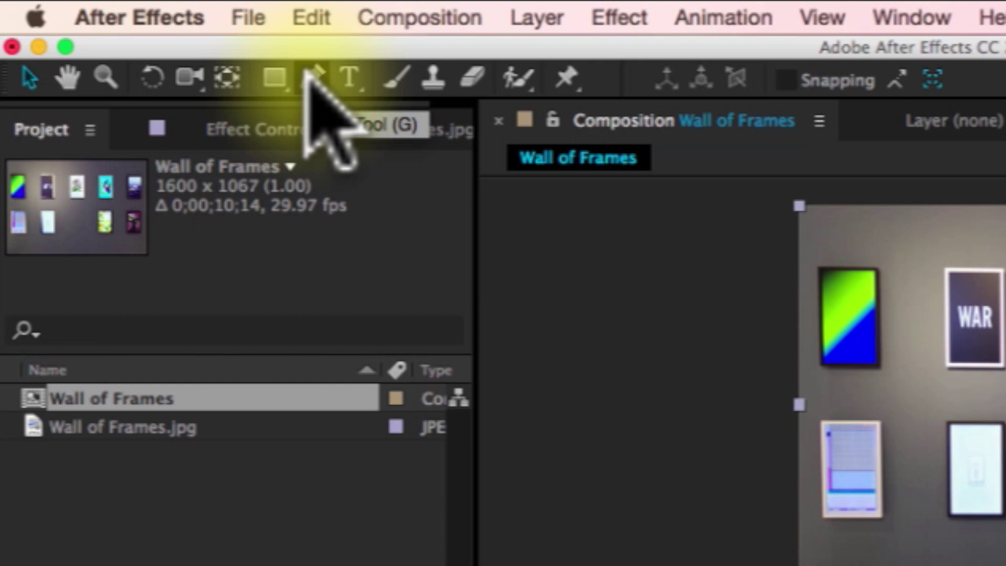
{"action": "left_click", "coordinate": [313, 79]}
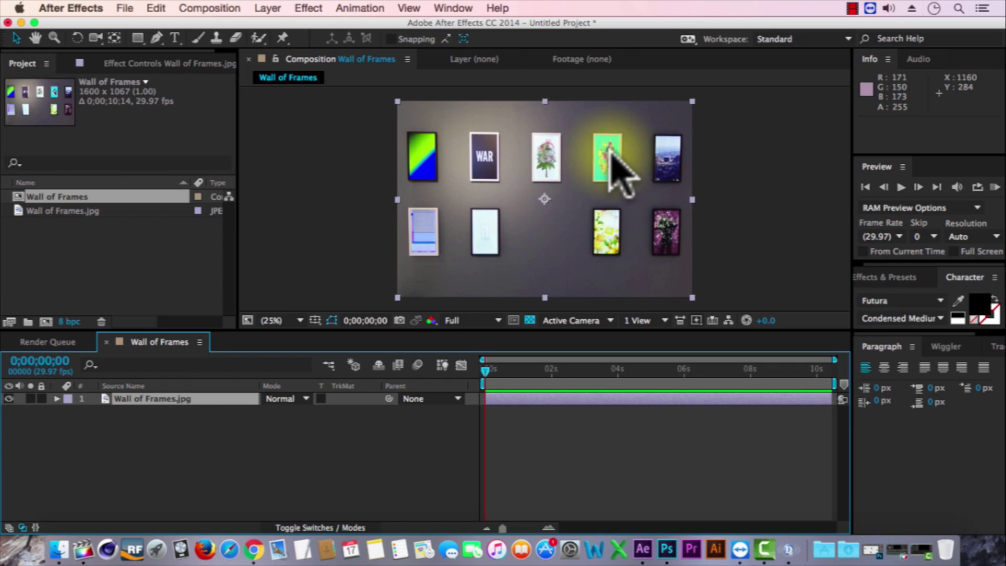
Step: Draw a closed four-point Pen mask on the flower frame's corners
{"action": "left_click", "coordinate": [158, 38]}
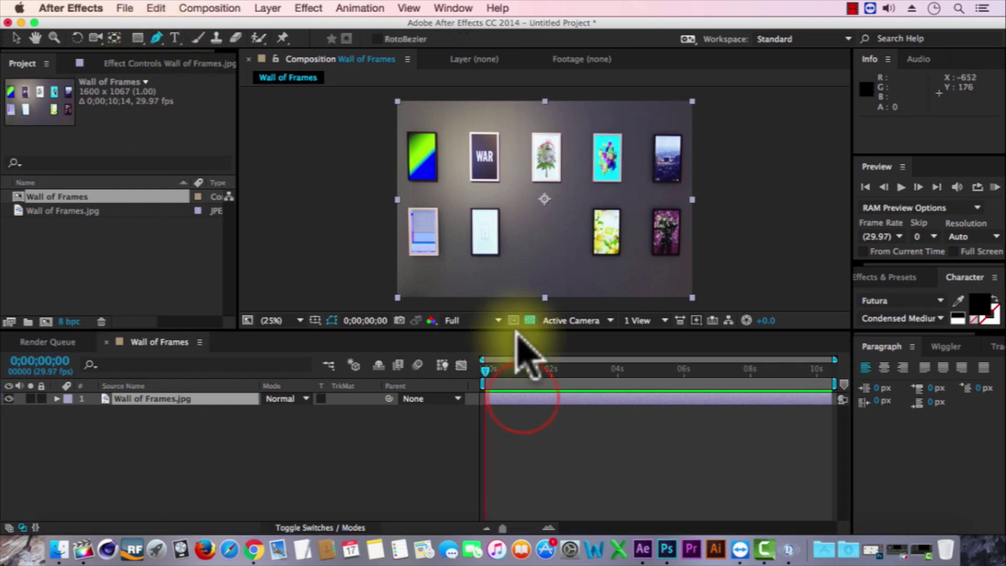
{"action": "left_click", "coordinate": [516, 399]}
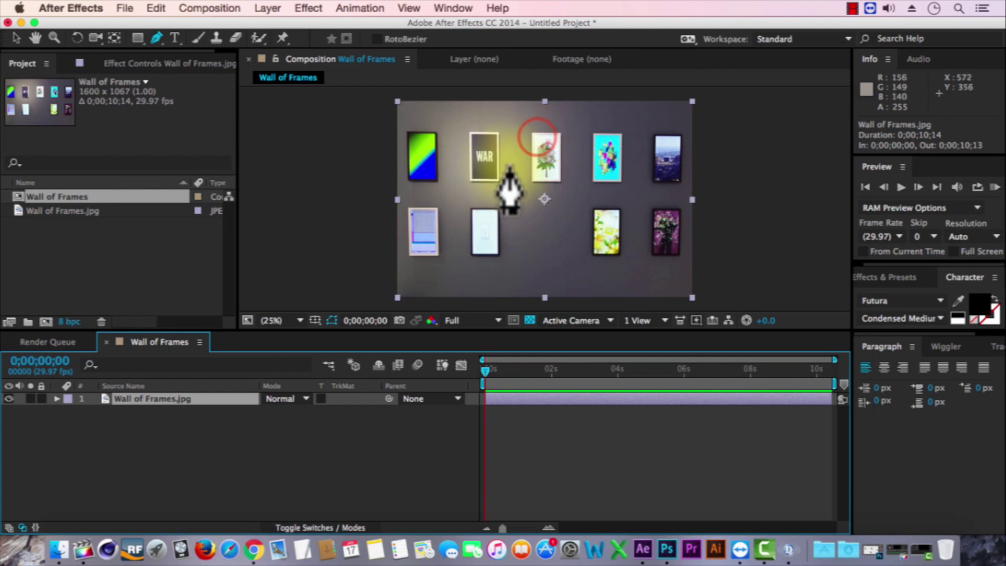
{"action": "scroll", "coordinate": [550, 150], "scroll_direction": "up", "scroll_amount": 2}
{"action": "left_click", "coordinate": [452, 105]}
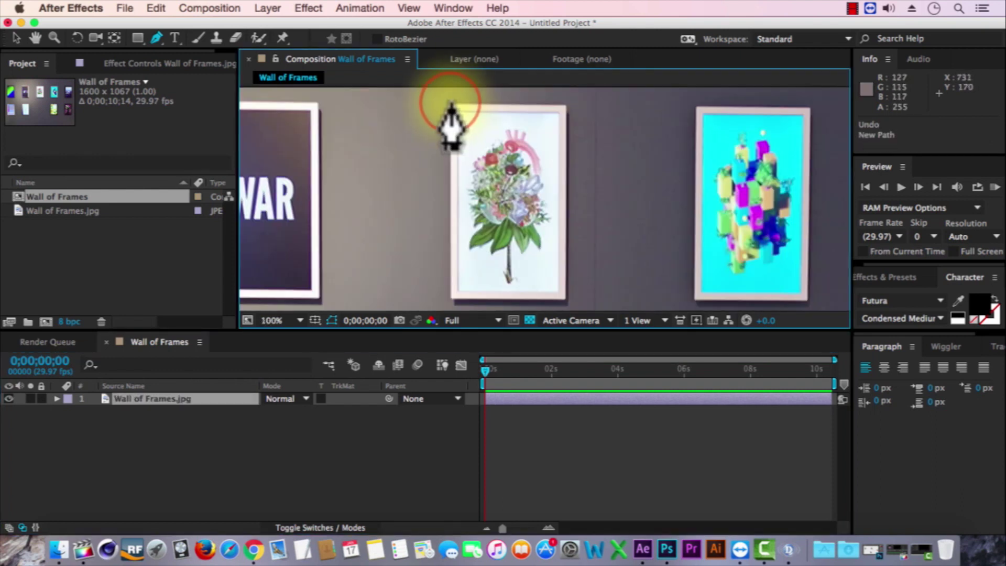
{"action": "left_click", "coordinate": [452, 299]}
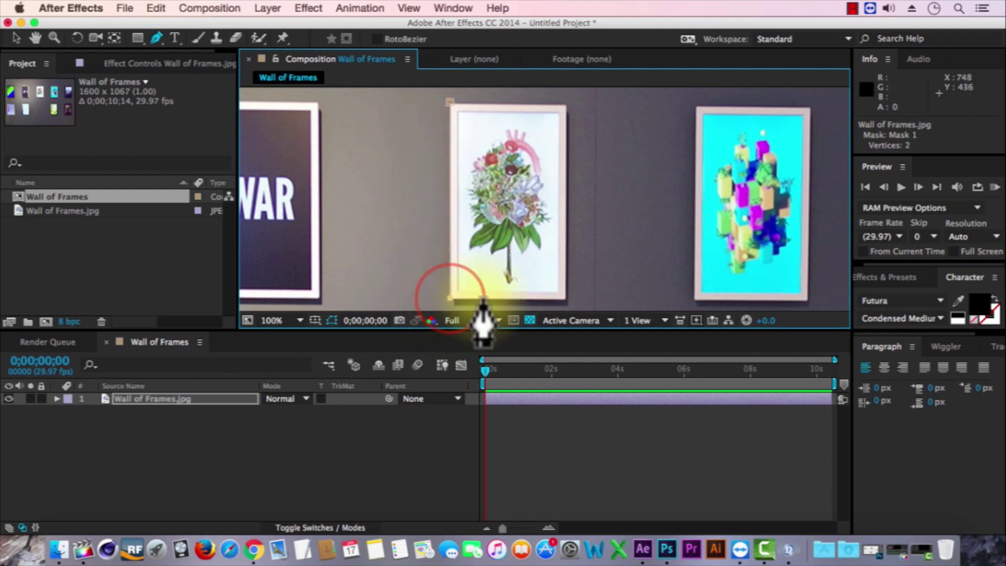
{"action": "left_click", "coordinate": [566, 299]}
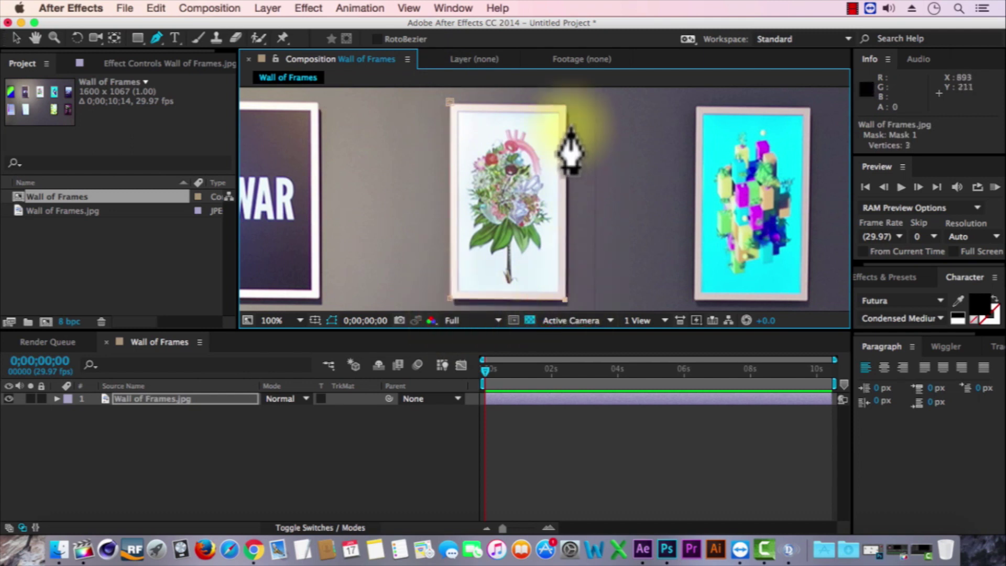
{"action": "left_click", "coordinate": [566, 108]}
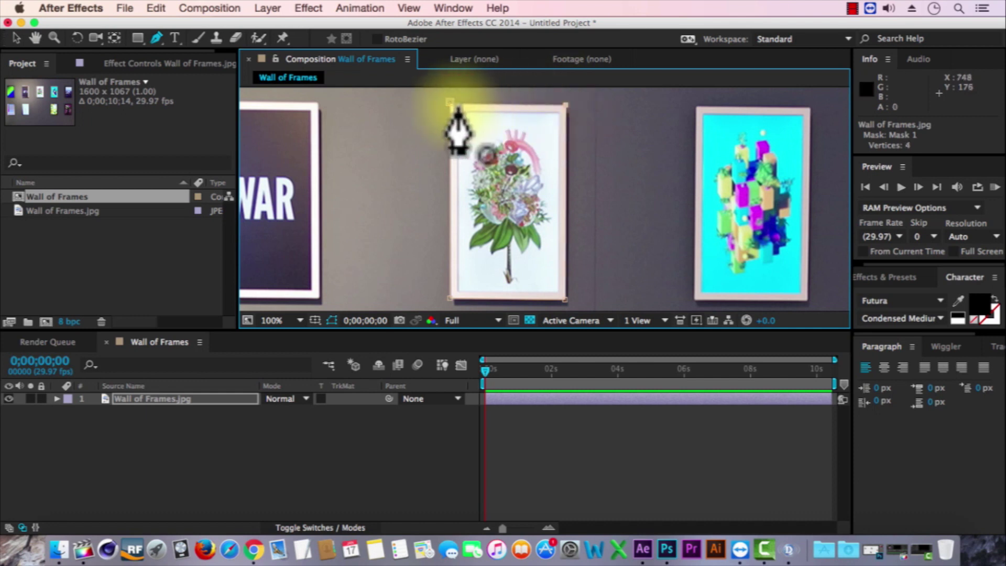
{"action": "left_click", "coordinate": [452, 106]}
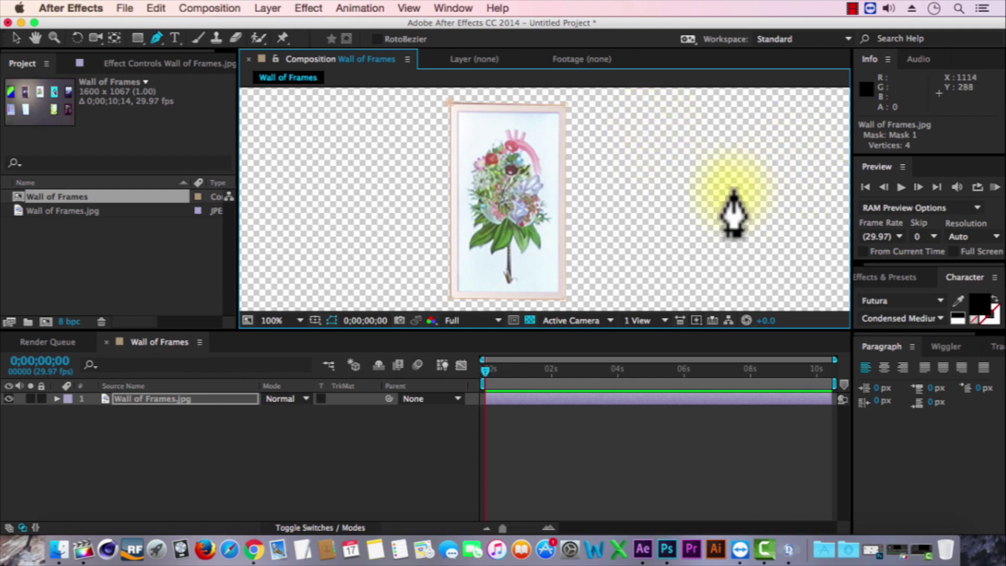
Step: Set the flower frame's Mask 1 mode from Add to None
{"action": "left_click", "coordinate": [200, 397]}
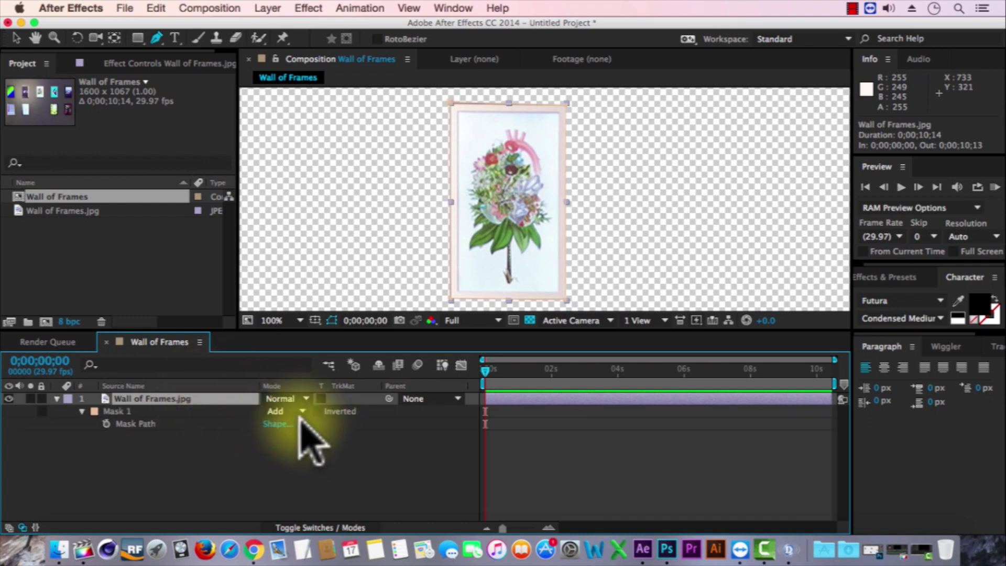
{"action": "left_click", "coordinate": [284, 412]}
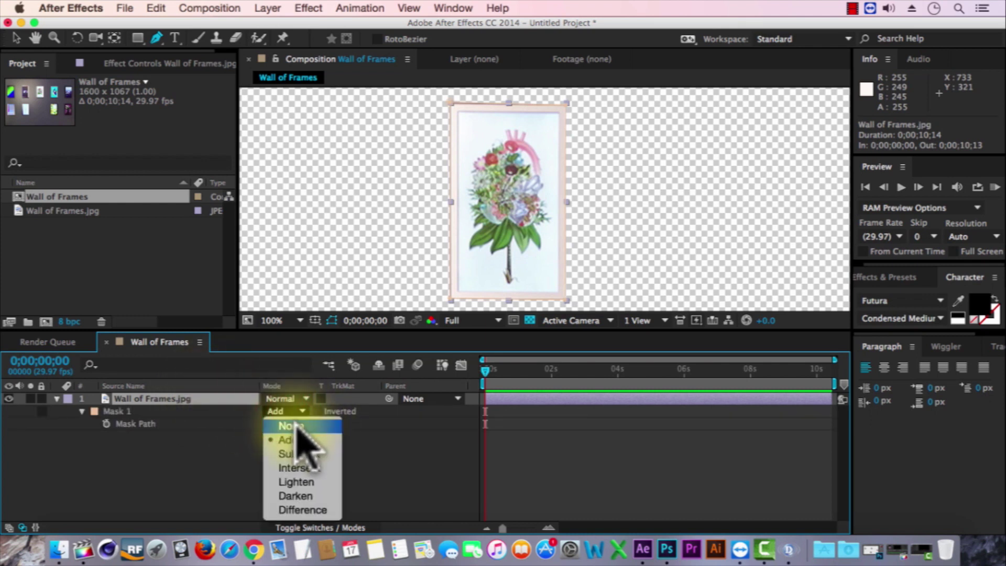
{"action": "left_click", "coordinate": [291, 425]}
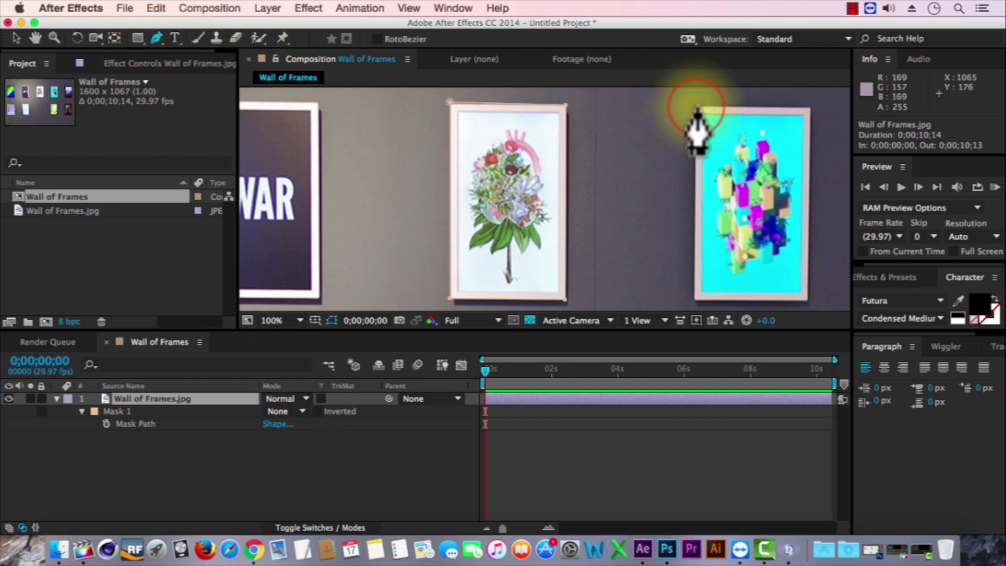
Step: Draw Mask 2 around the blue cube frame's four corners
{"action": "left_click", "coordinate": [698, 107]}
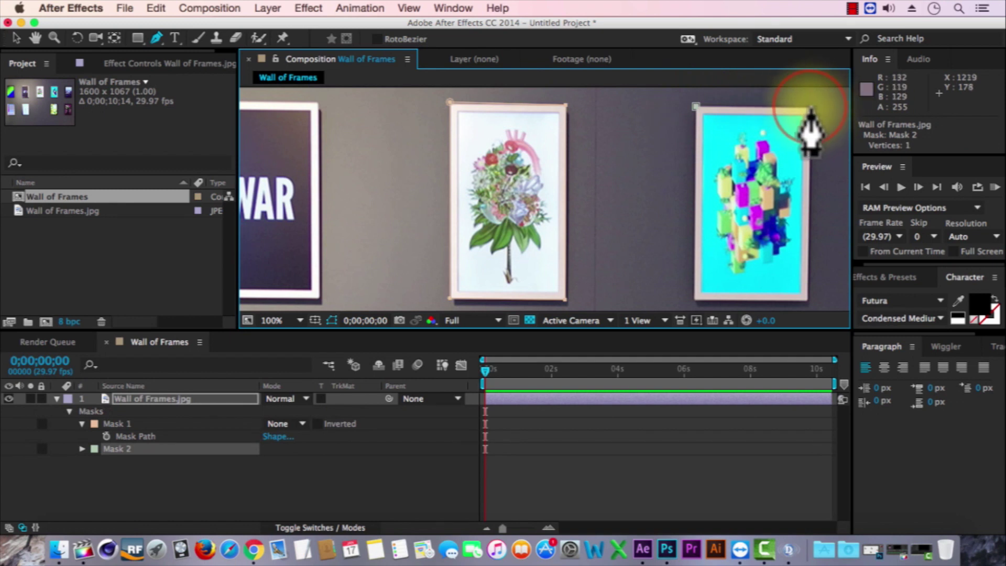
{"action": "left_click", "coordinate": [810, 108]}
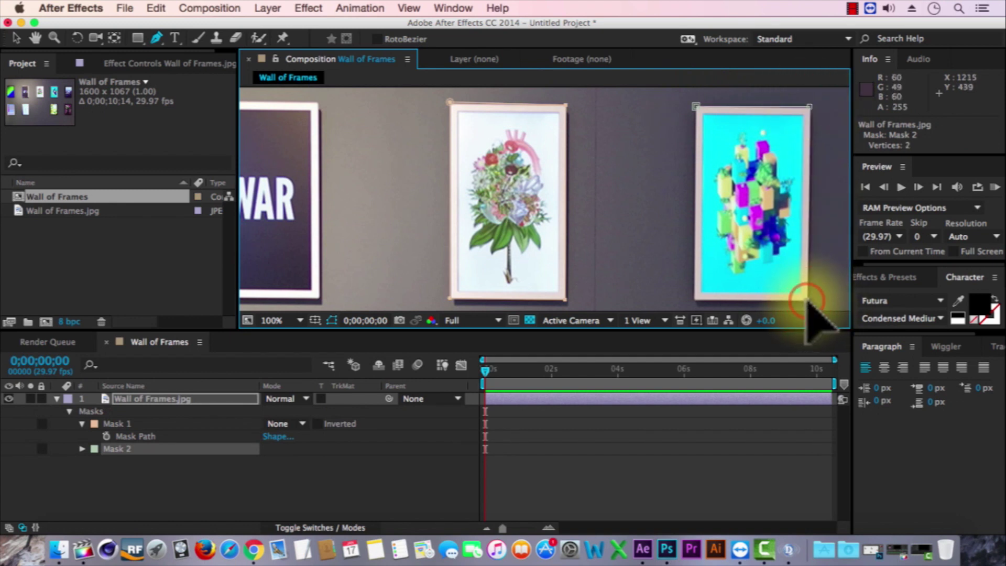
{"action": "left_click", "coordinate": [807, 299]}
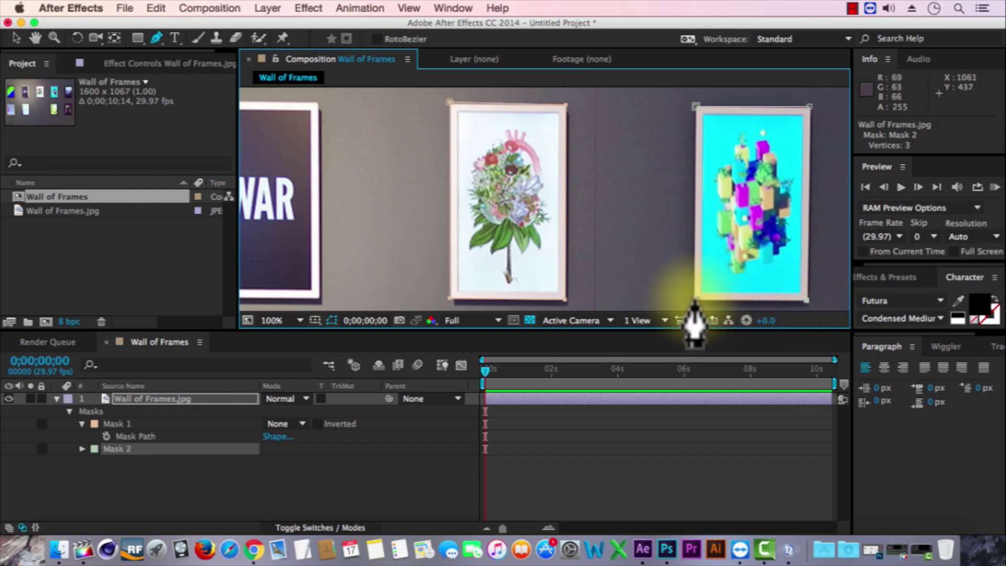
{"action": "left_click", "coordinate": [694, 302]}
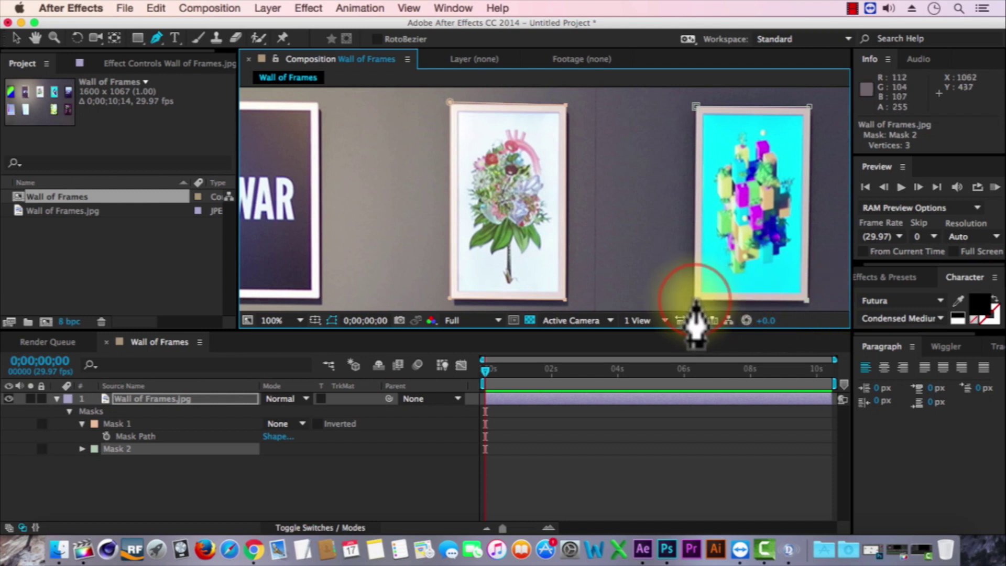
{"action": "left_click", "coordinate": [695, 108]}
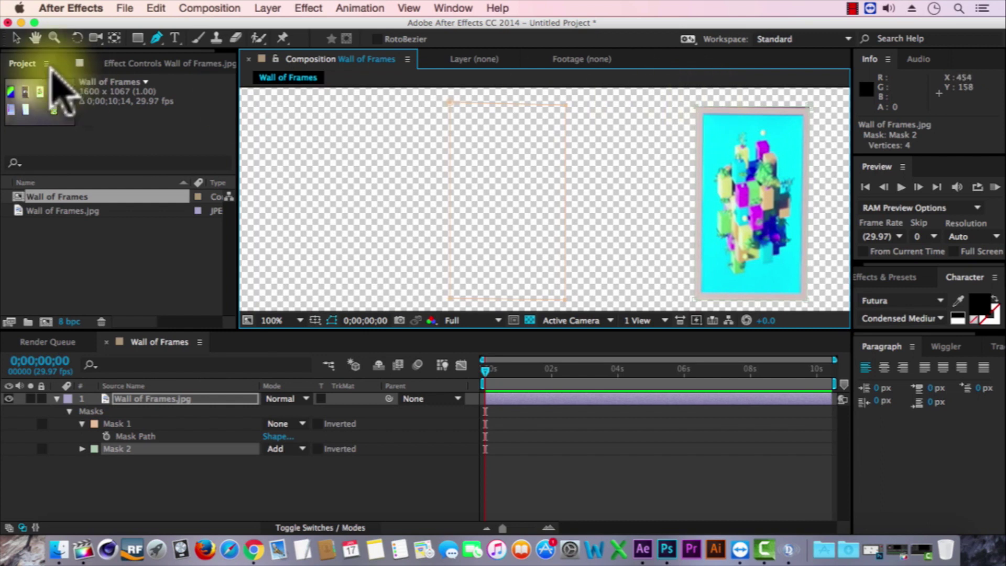
Step: Switch to the Selection tool and set Mask 1 back to Add
{"action": "left_click", "coordinate": [17, 37]}
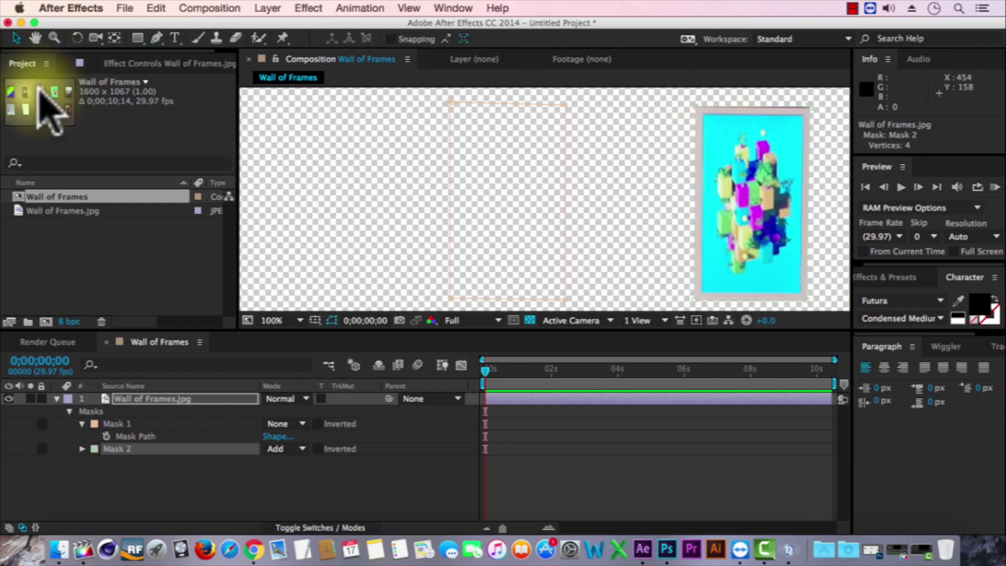
{"action": "left_click", "coordinate": [284, 424]}
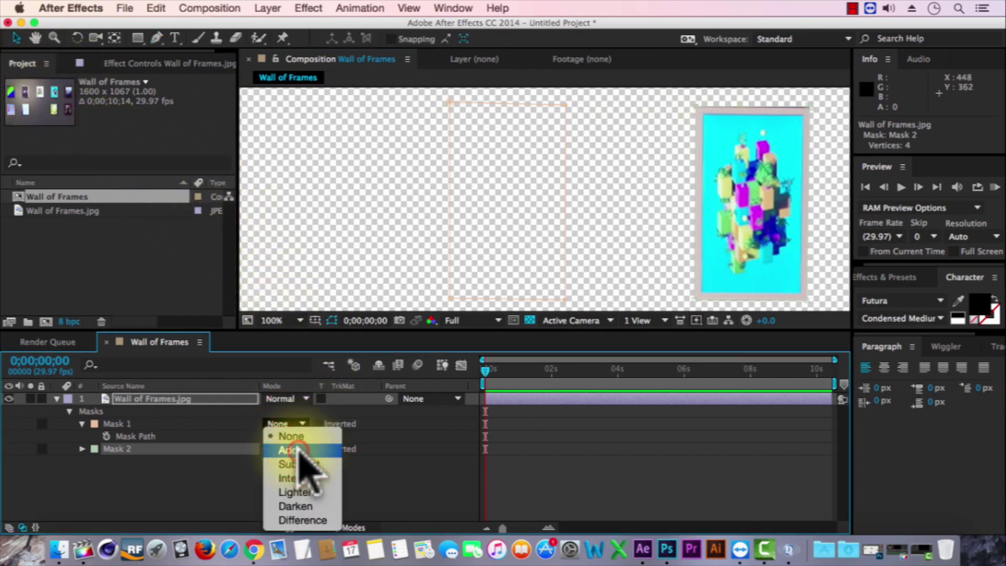
{"action": "left_click", "coordinate": [298, 449]}
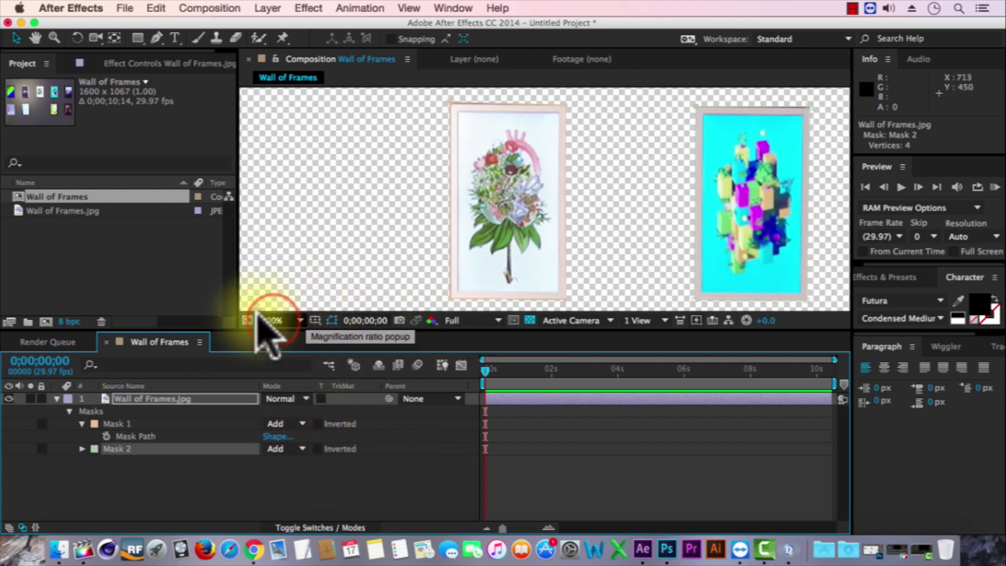
Step: Zoom the composition to 25% and collapse the layer's mask properties
{"action": "left_click", "coordinate": [271, 320]}
{"action": "left_click", "coordinate": [295, 318]}
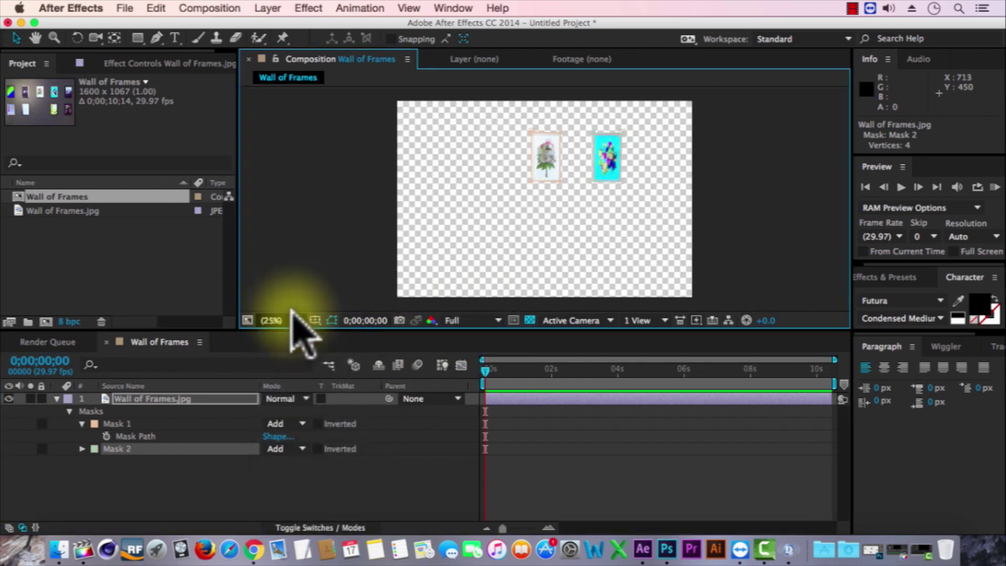
{"action": "left_click", "coordinate": [57, 399]}
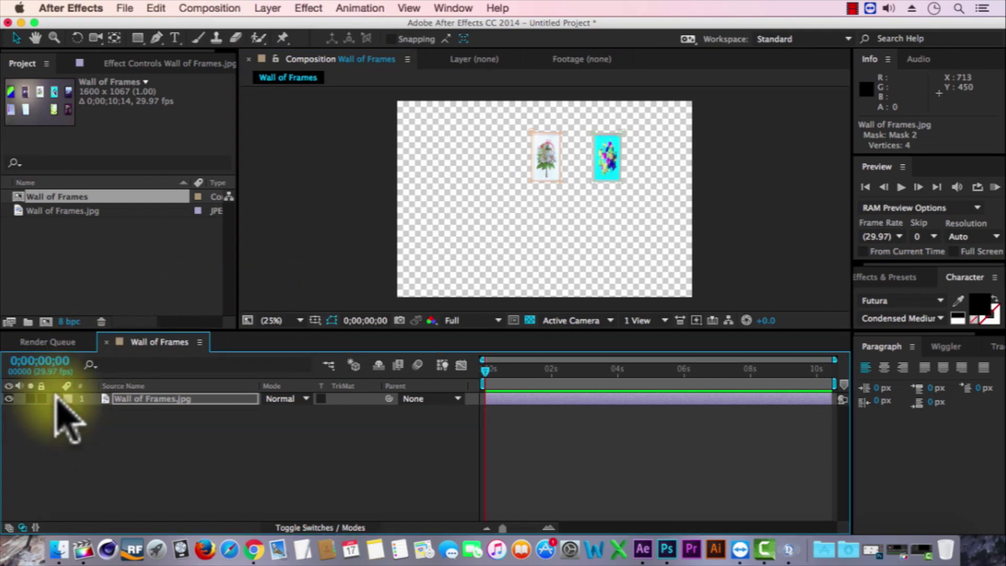